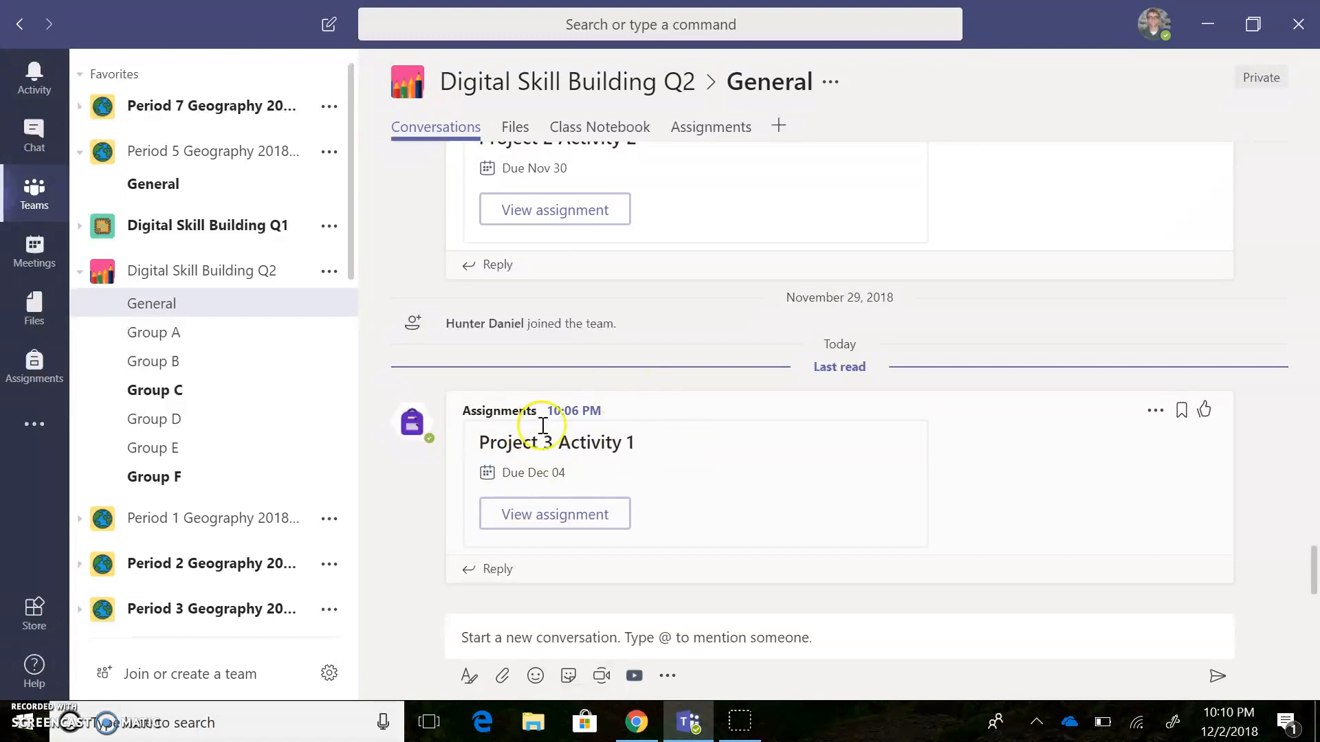
Step: Open the Project 3 Activity 1 assignment from the General channel to read its instructions
click(572, 511)
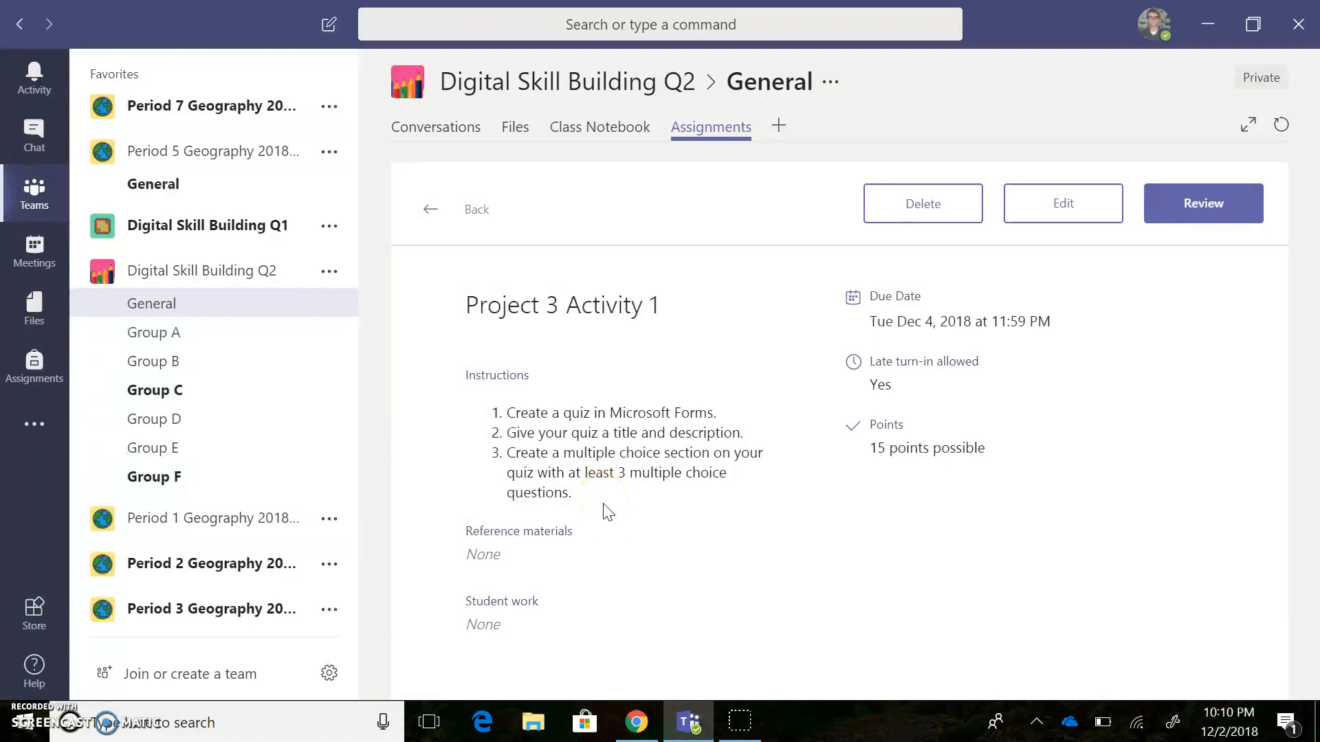
Step: Switch to the Office 365 home page in Chrome and create a new quiz in Microsoft Forms
click(635, 721)
click(148, 17)
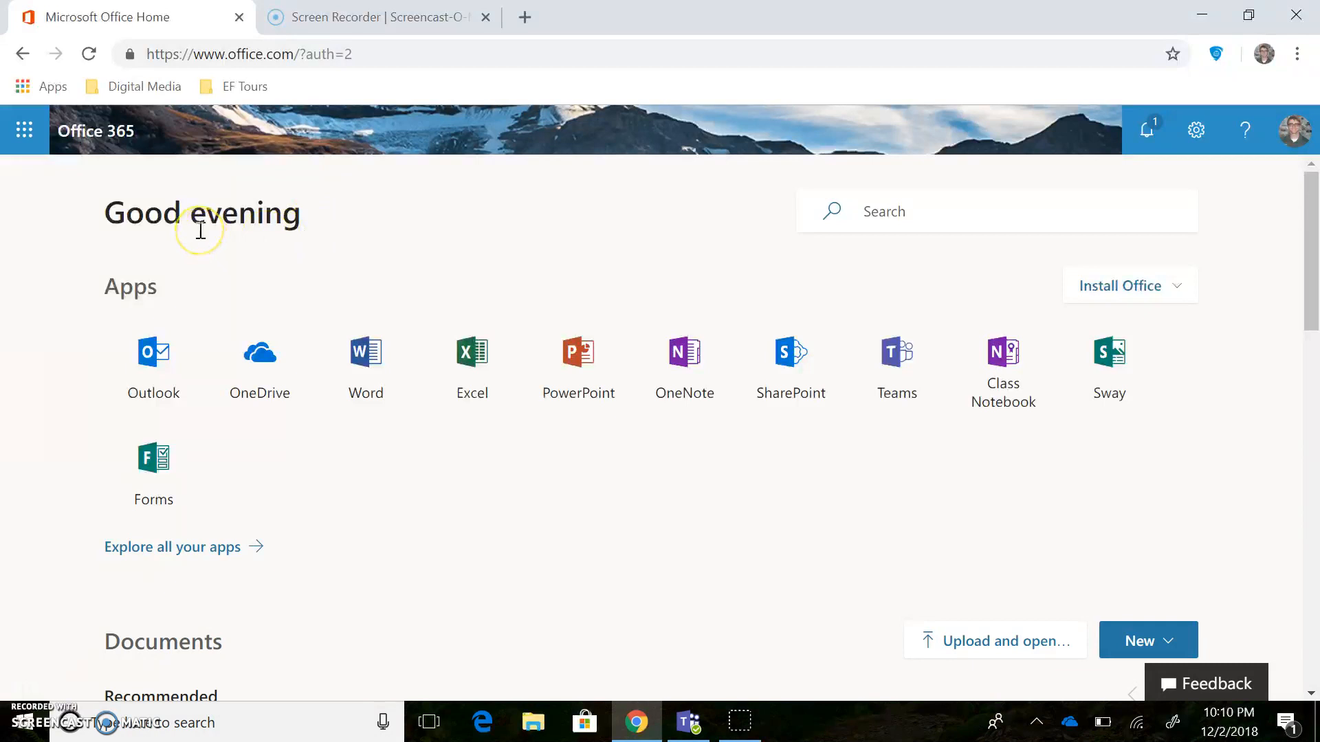
click(166, 474)
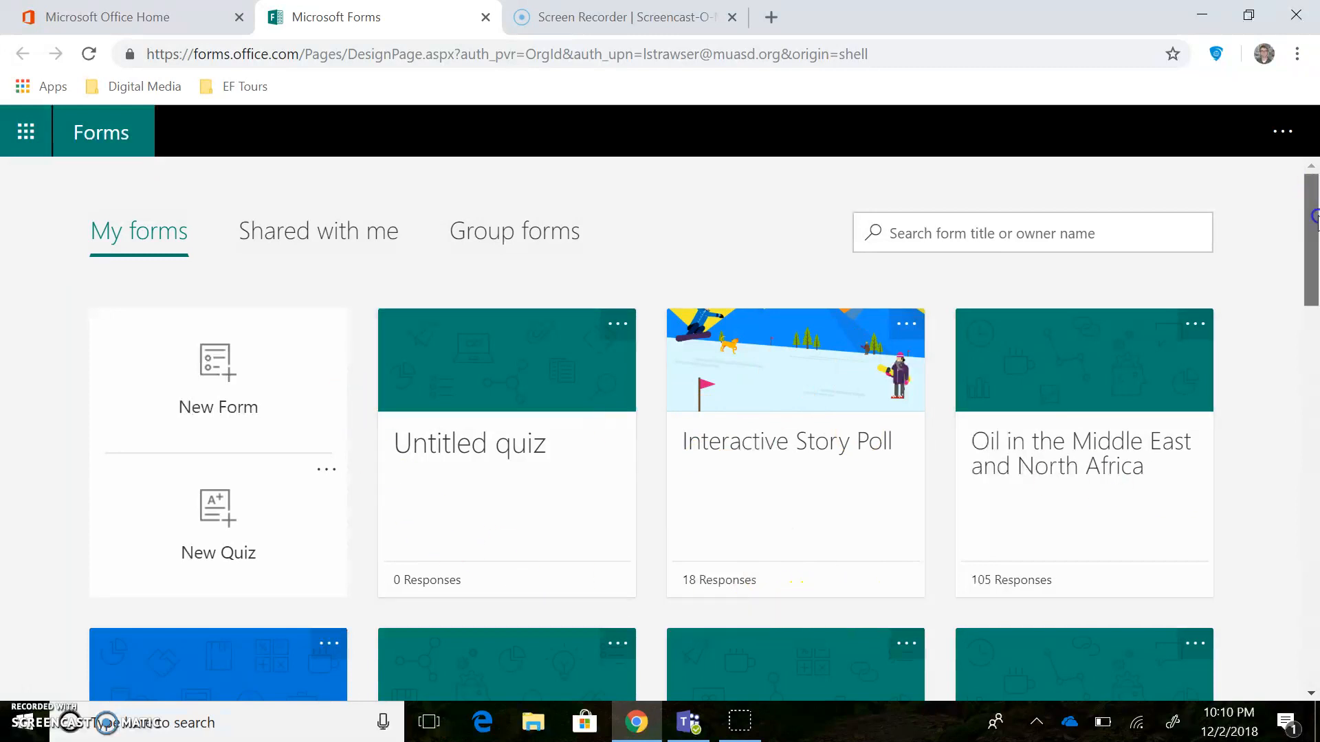
scroll(1280, 437, down, 12)
scroll(1281, 423, up, 12)
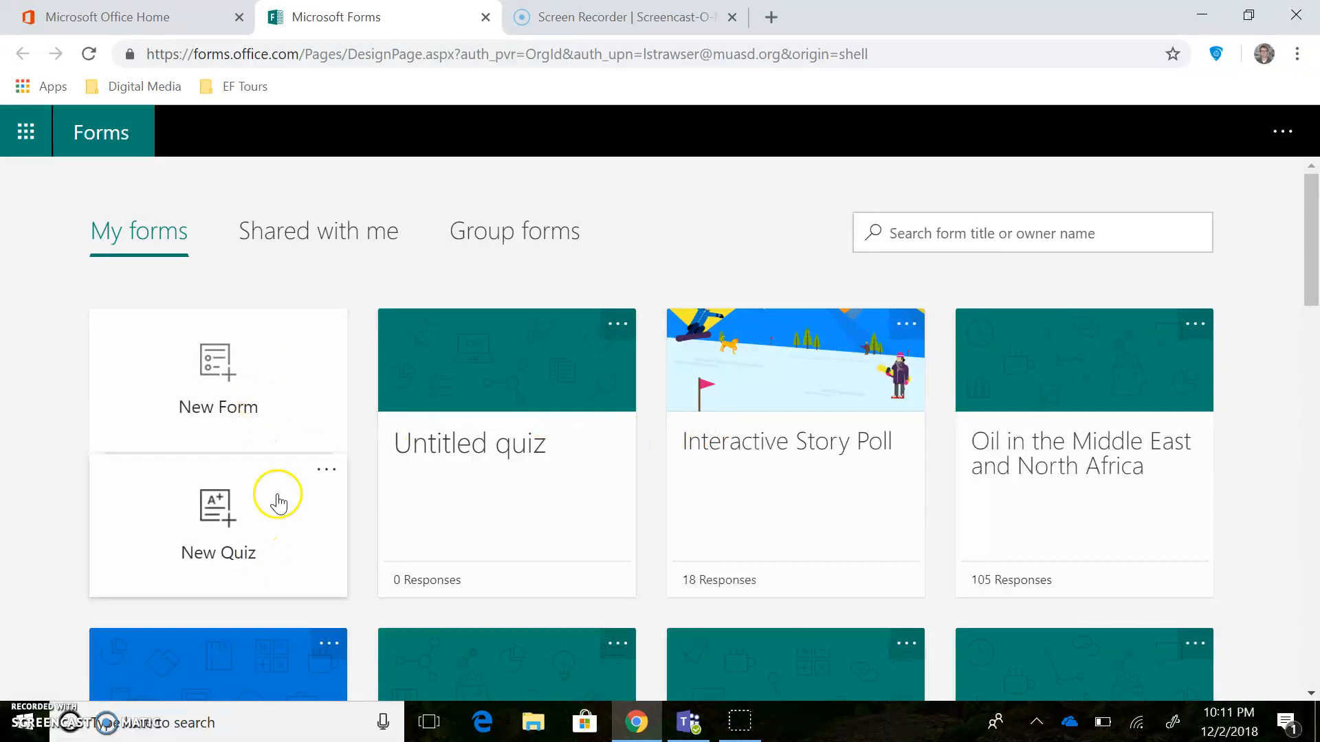
click(241, 523)
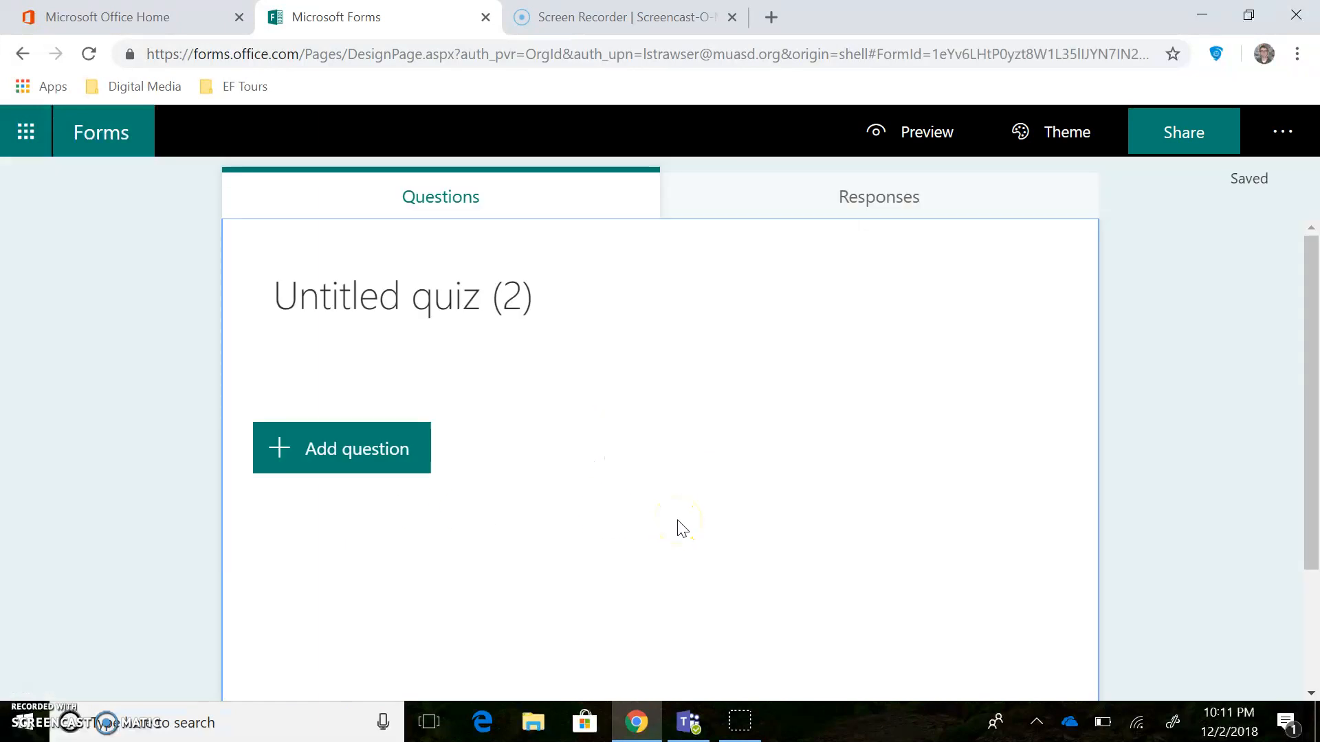
Step: Replace the untitled quiz's title with "Current Events Quiz"
click(384, 320)
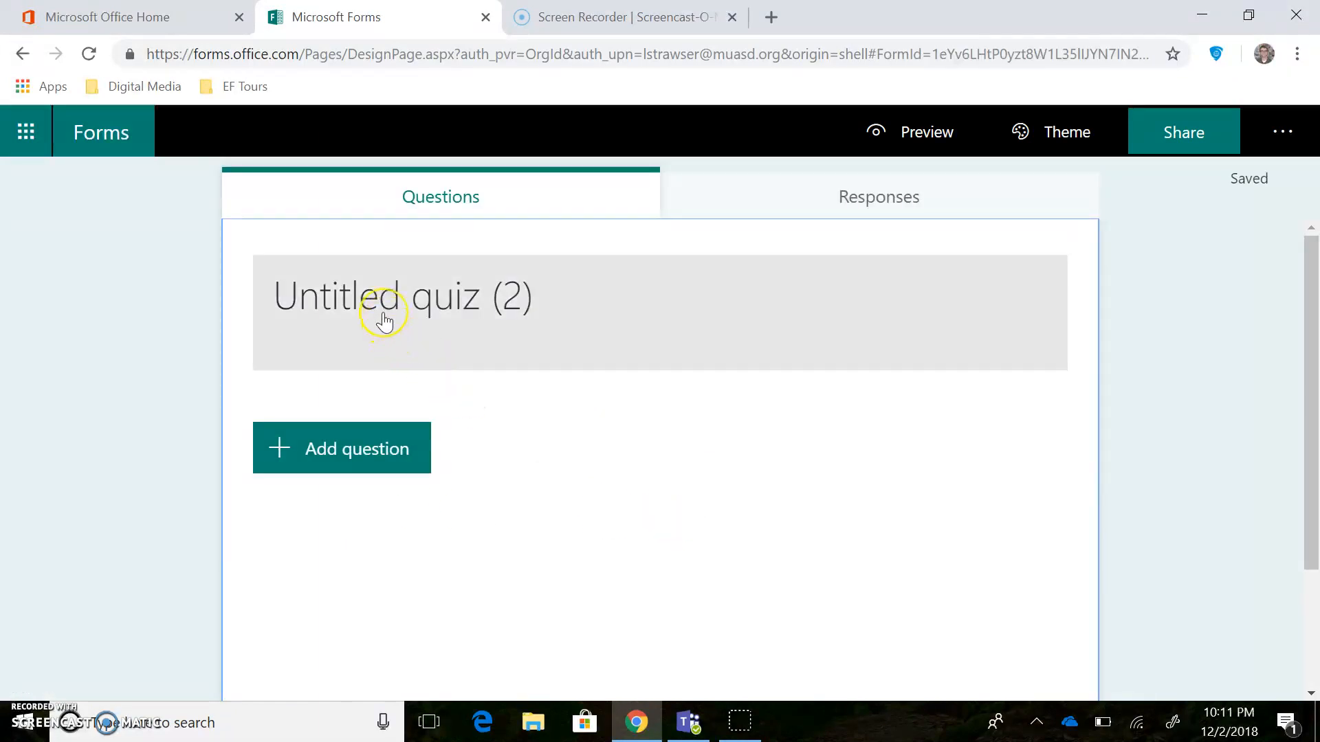
click(439, 288)
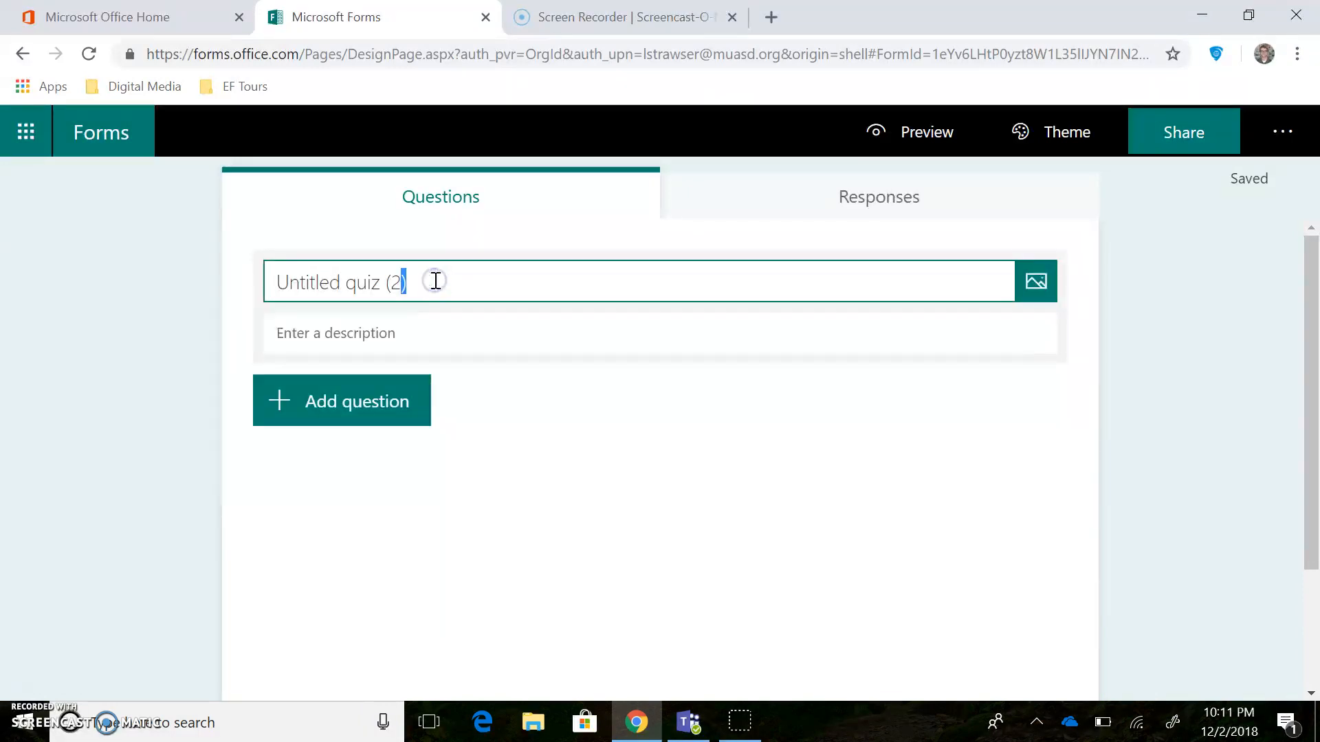
drag(436, 280, 203, 283)
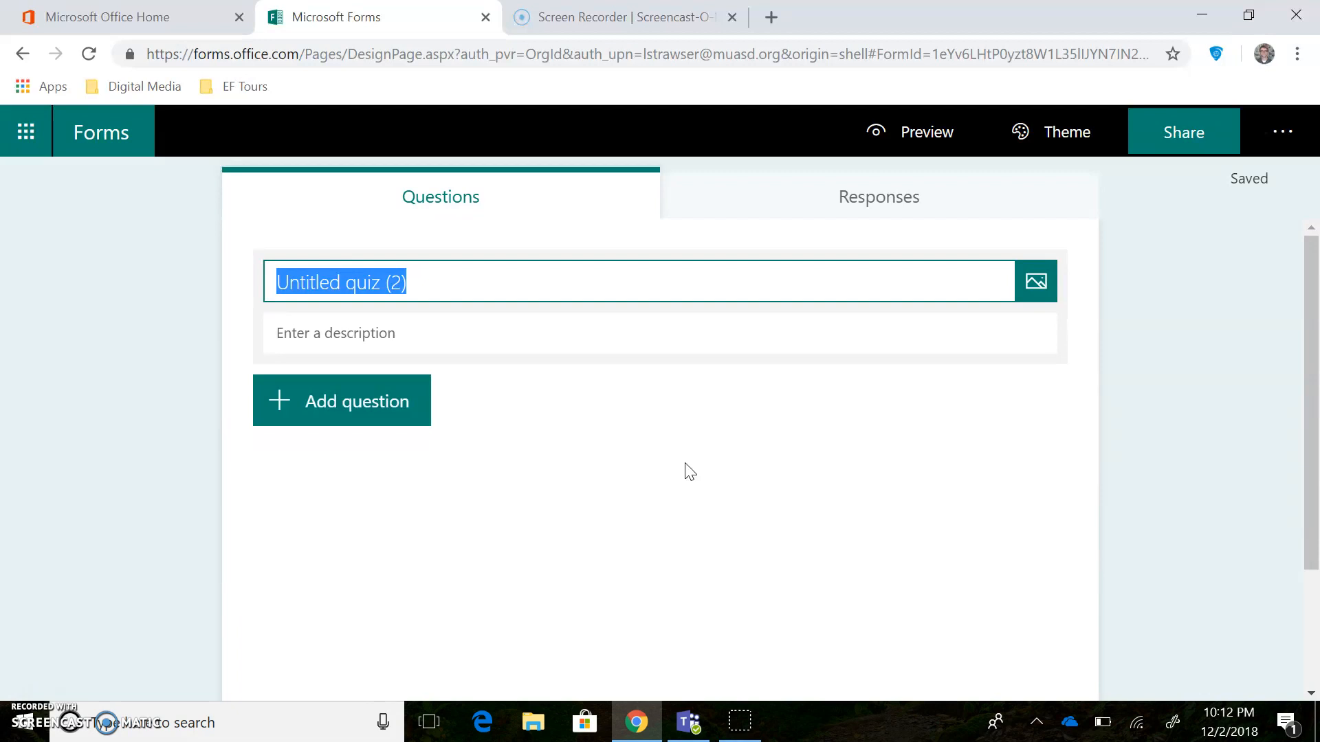
text(Cur)
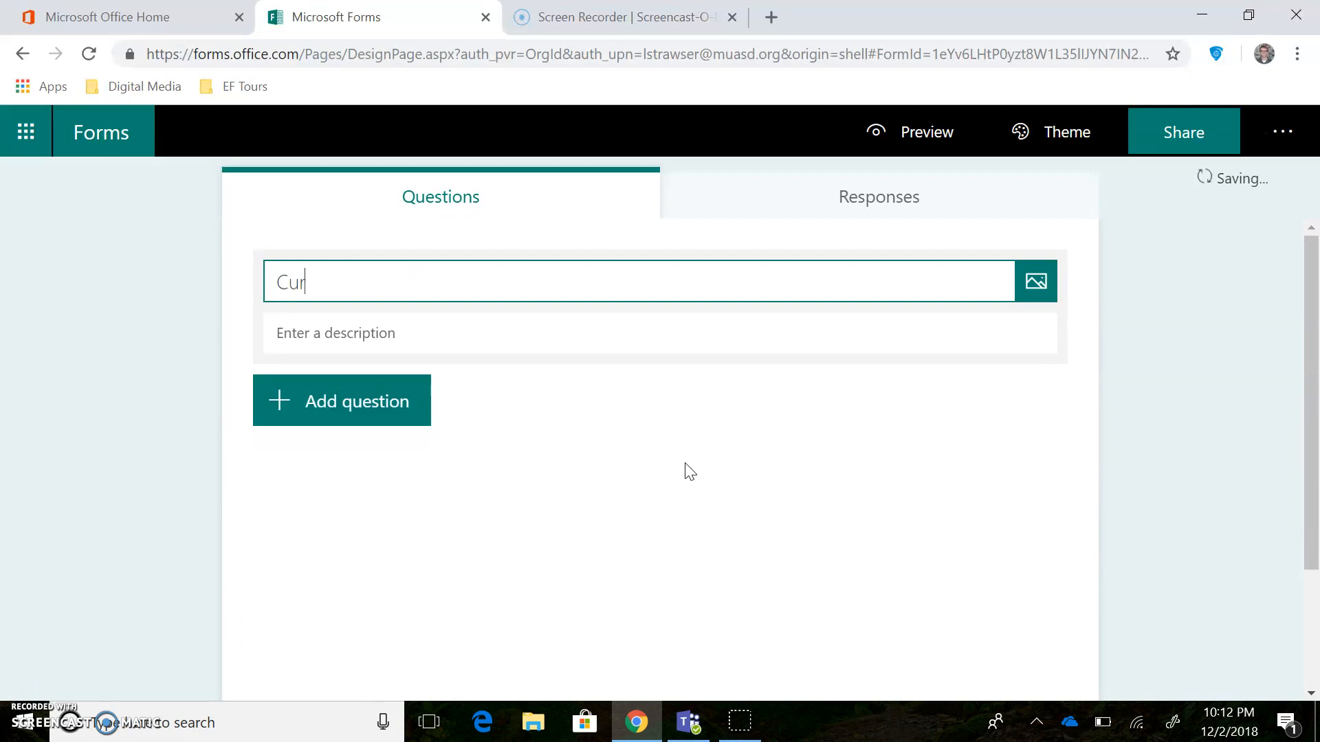
text(rent Events Quiz)
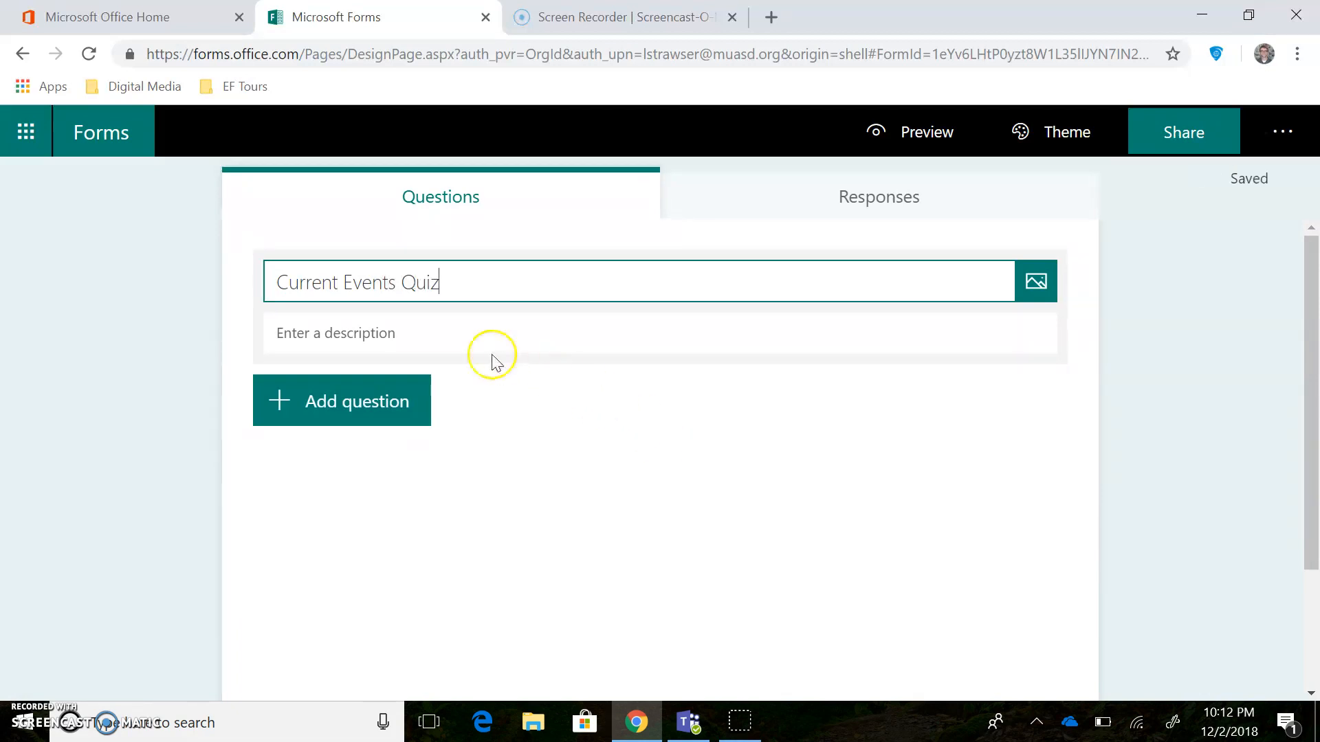
Step: Enter the quiz description "This quiz is about current events around the world happening now (December 2018)."
click(436, 331)
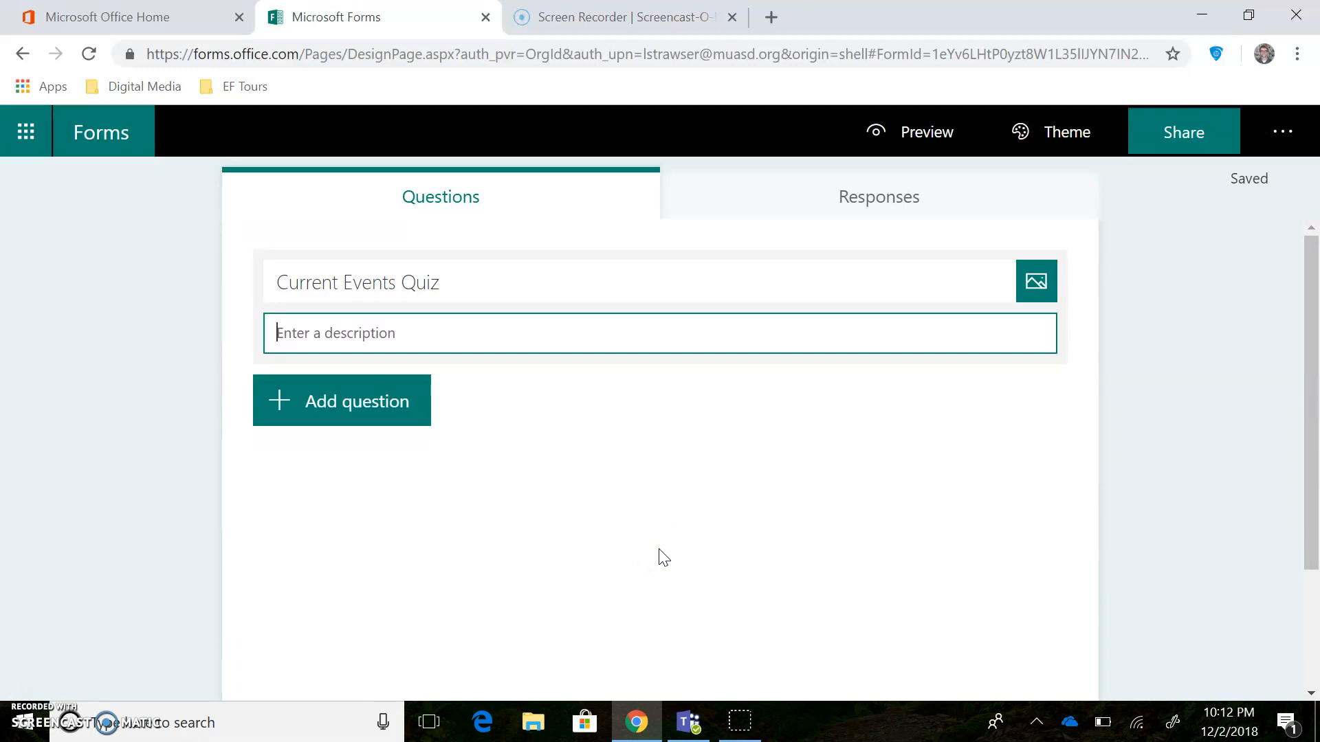
text(This qu)
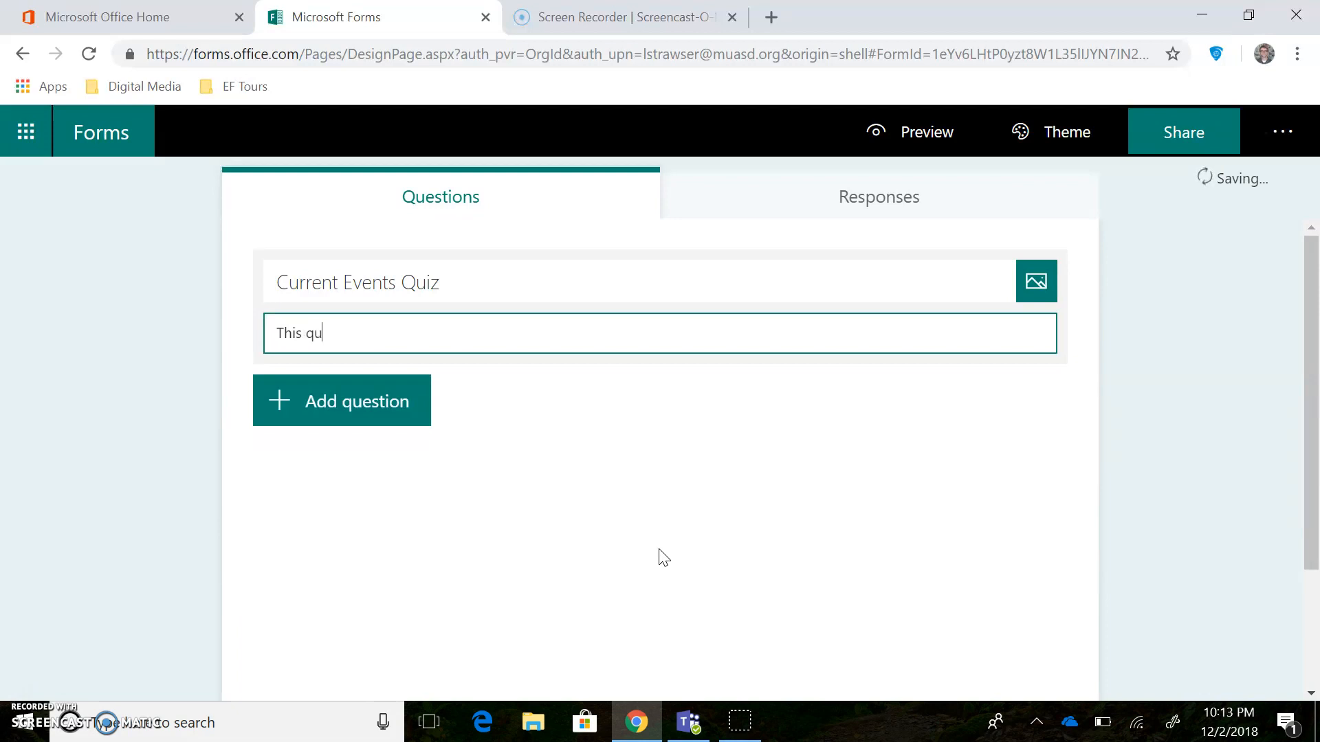
text(iz is about current events aroudn)
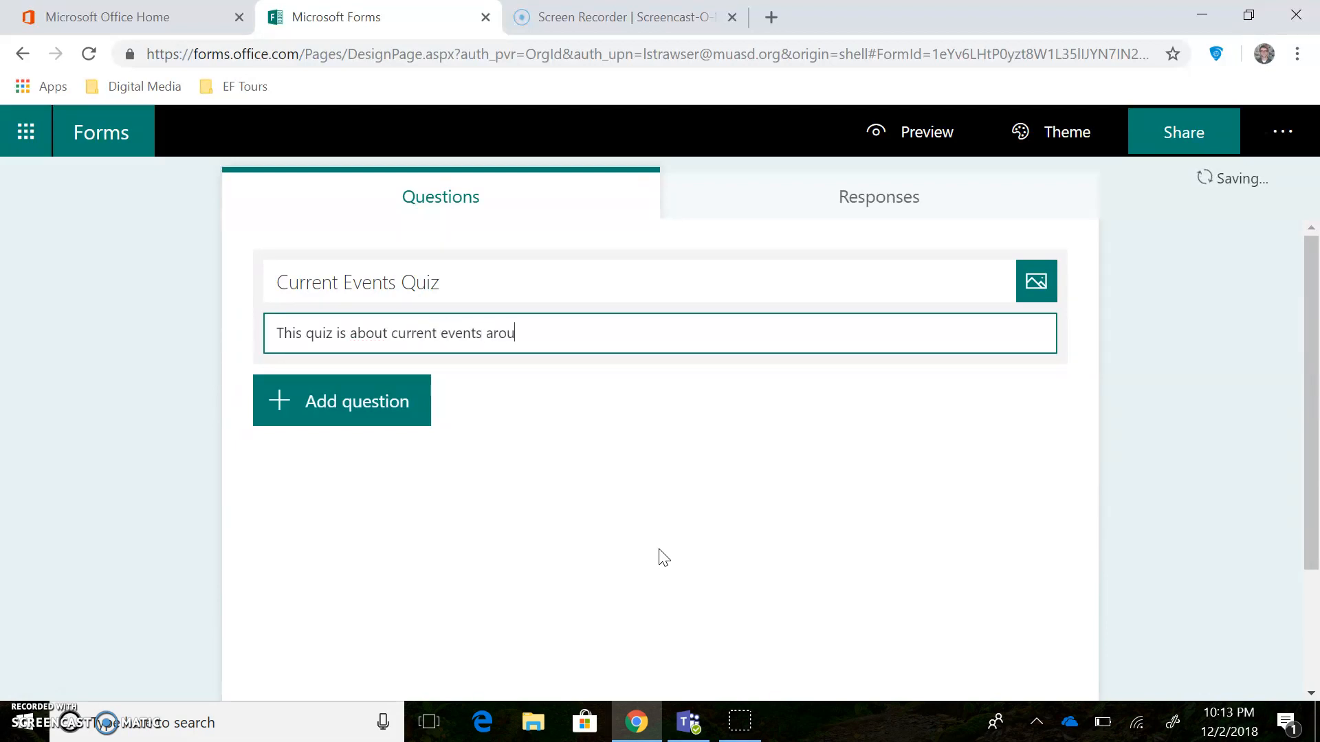
key(BackSpace)
key(BackSpace)
text(nd the world happening now ()
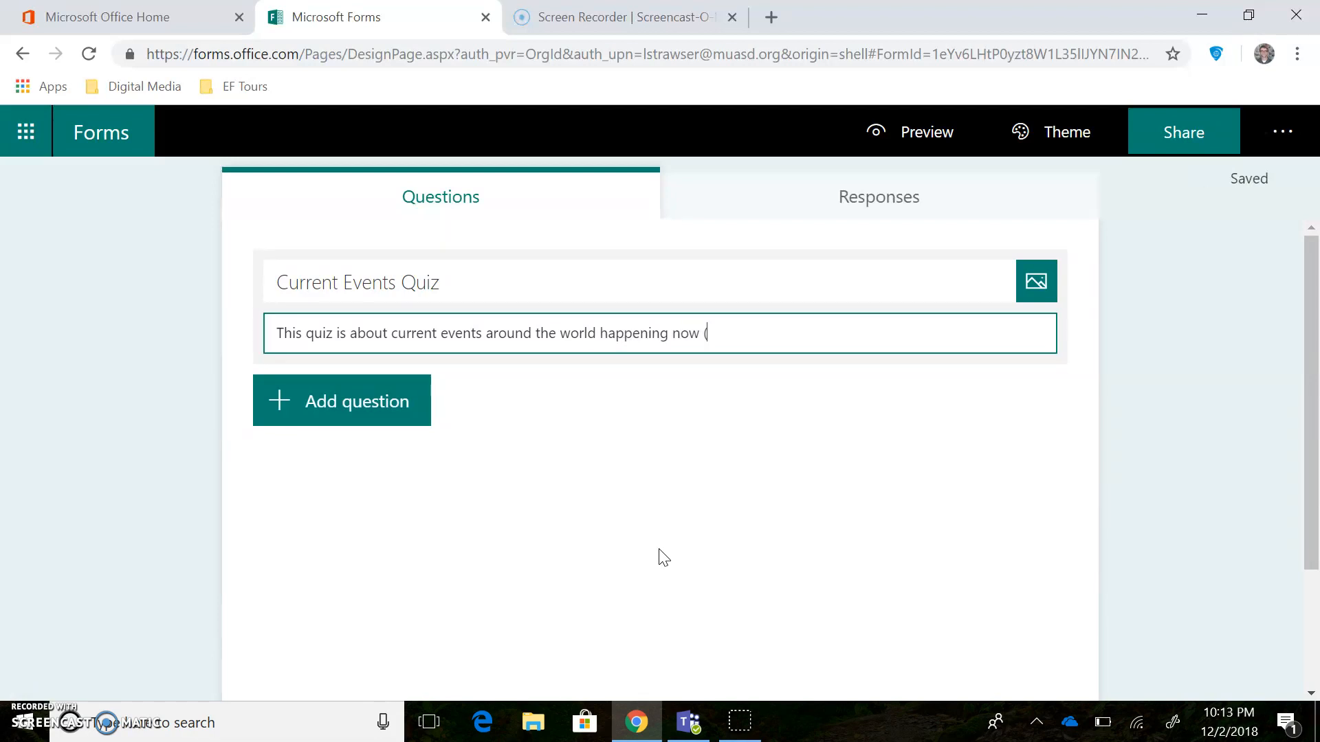
text(December 2018).)
Step: Search Bing images for "news" and add the newspaper picture to the quiz title
click(1037, 283)
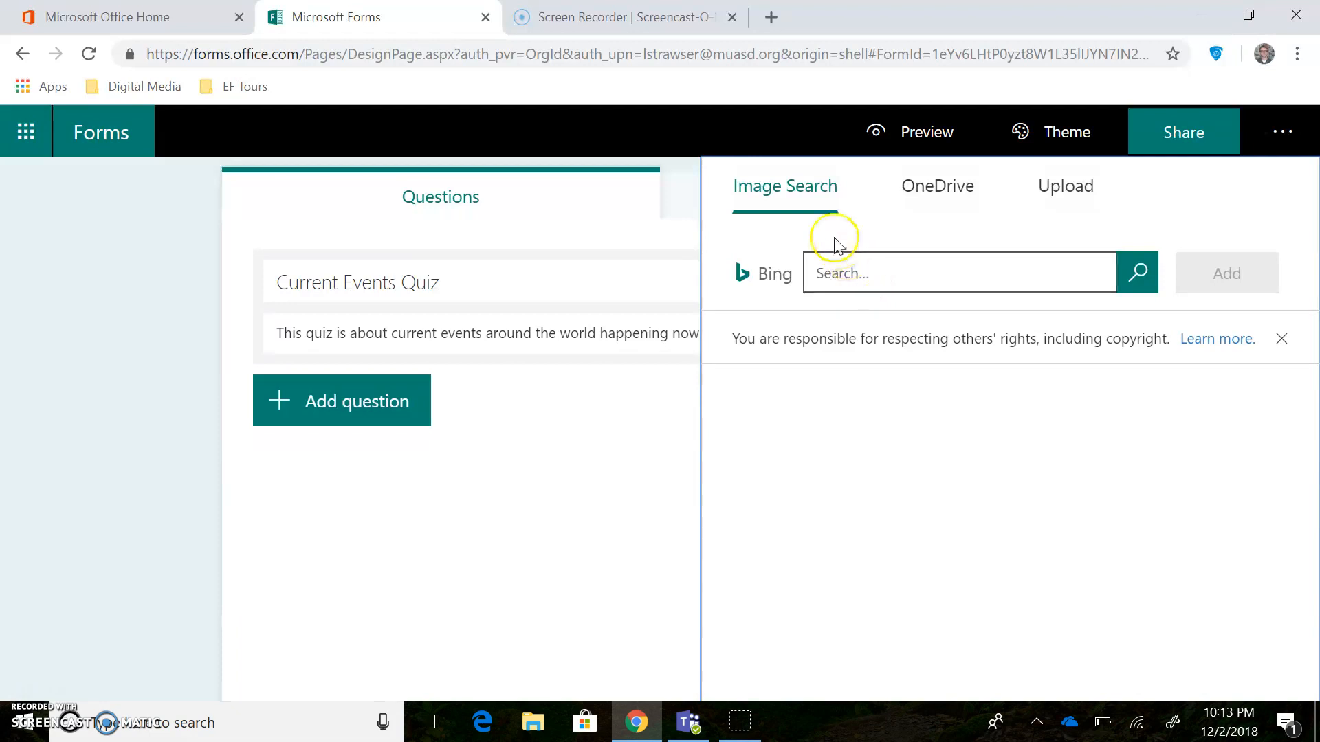
click(829, 277)
text(news)
key(Return)
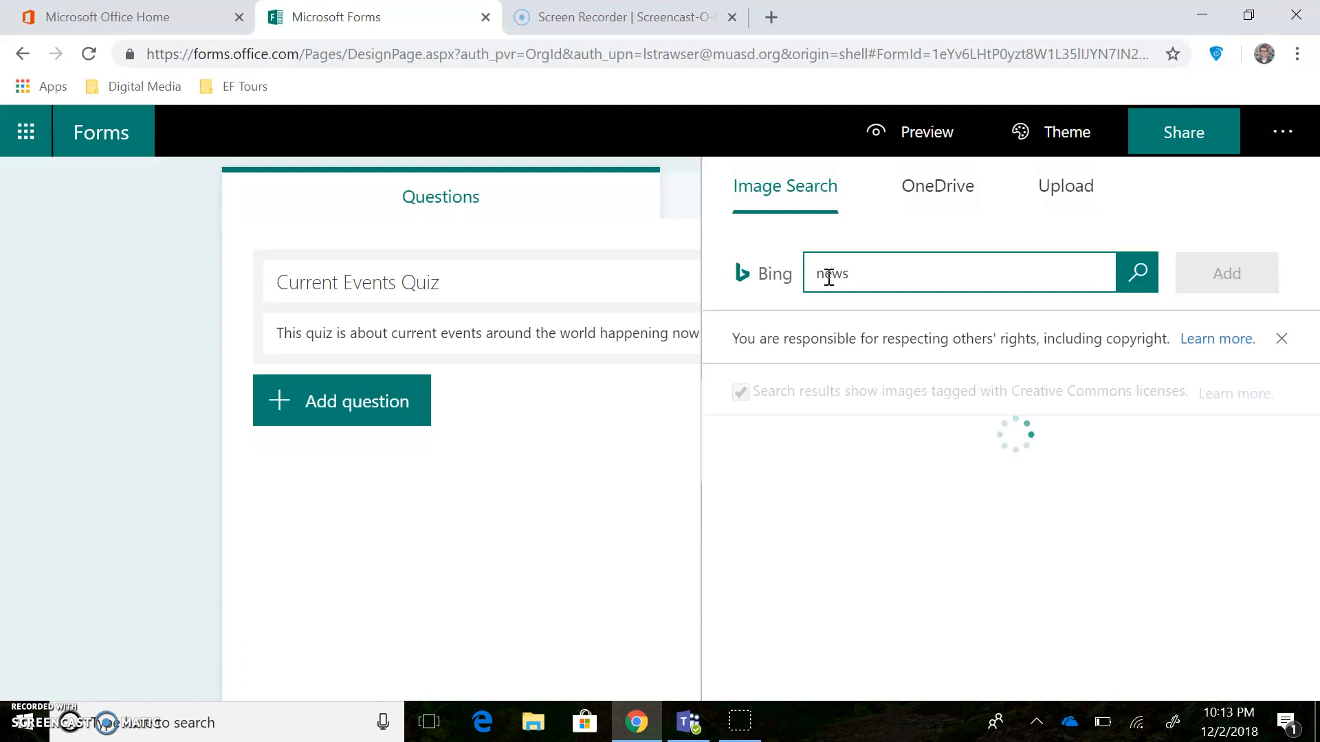
drag(1313, 443, 1314, 593)
click(1162, 591)
click(1248, 278)
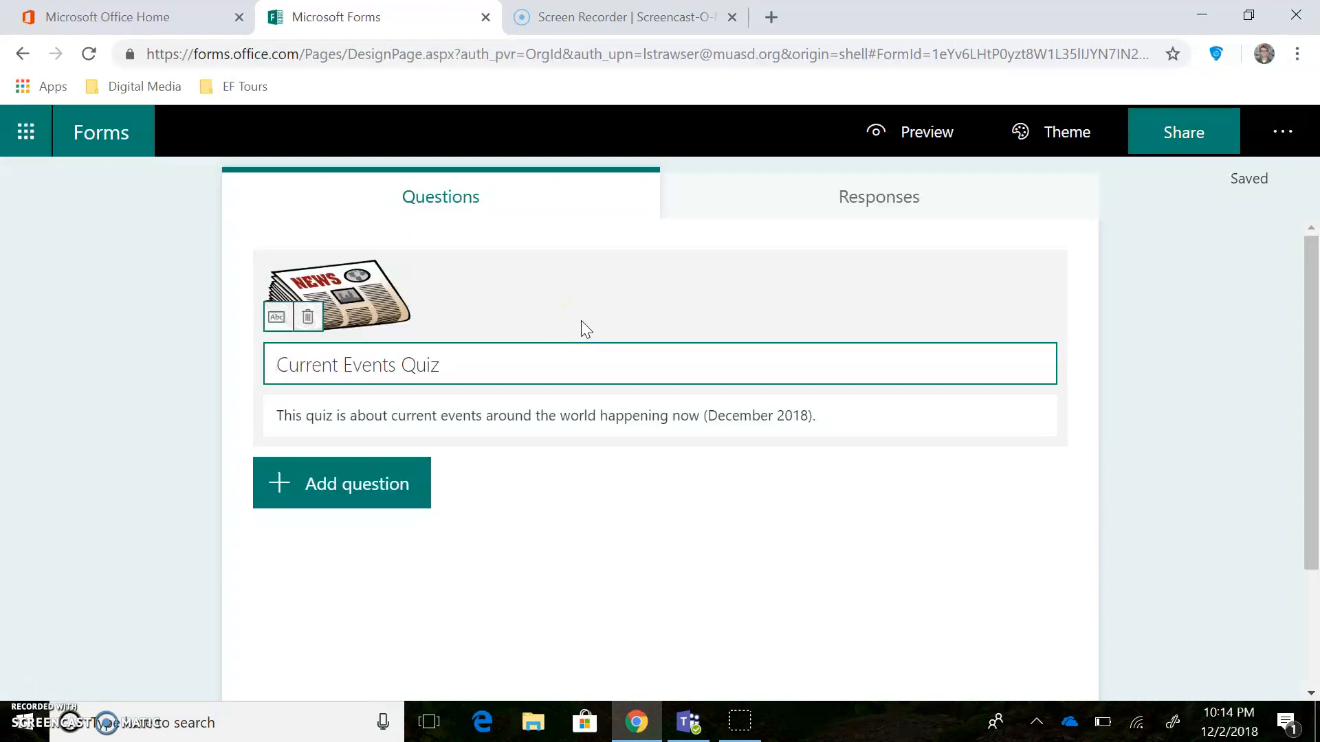
click(977, 336)
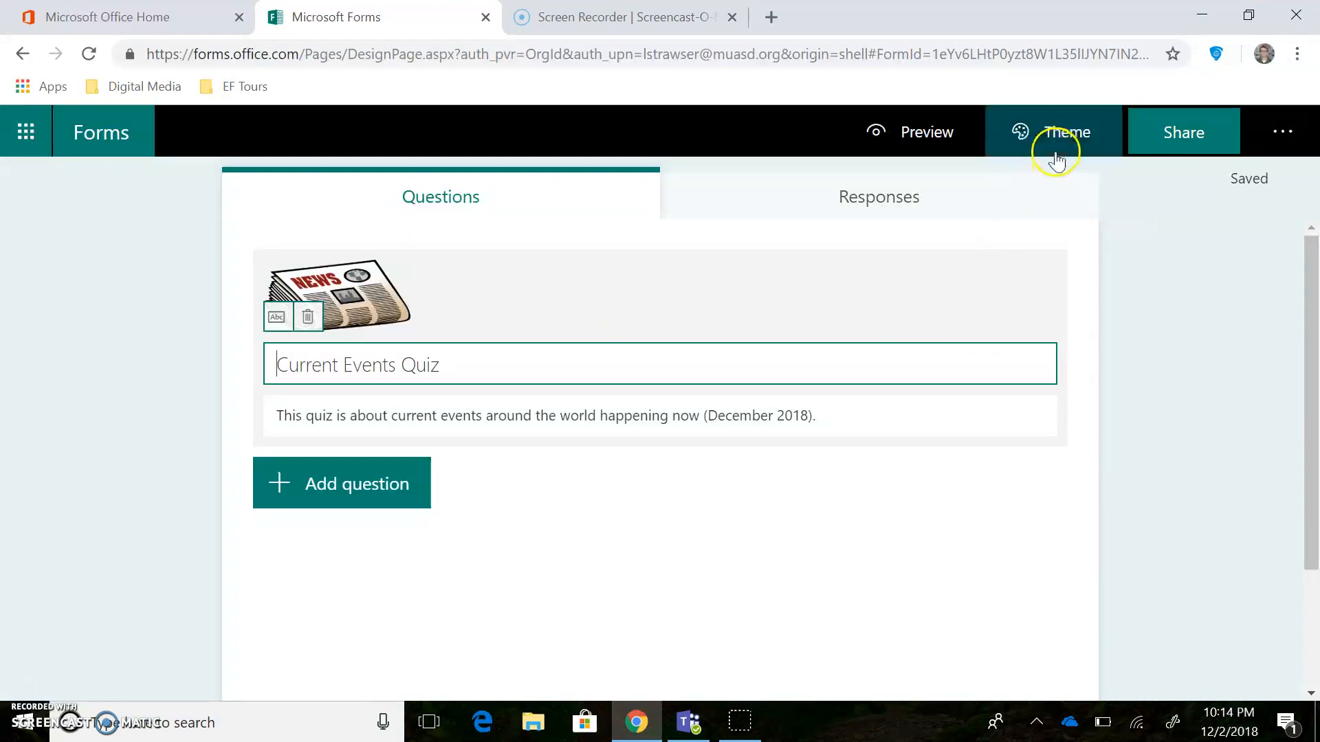
Step: Try the cloud landscape theme, but set the quiz theme to solid orange
click(1073, 134)
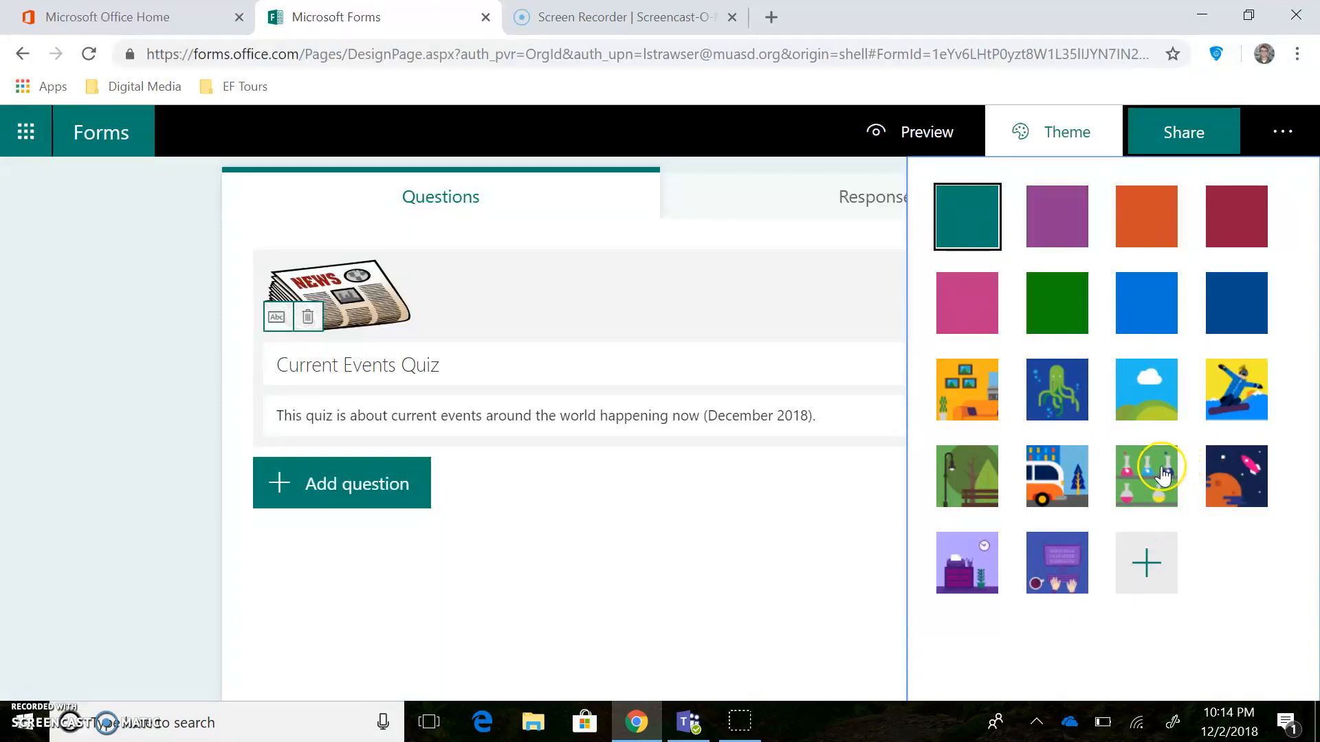
click(1135, 397)
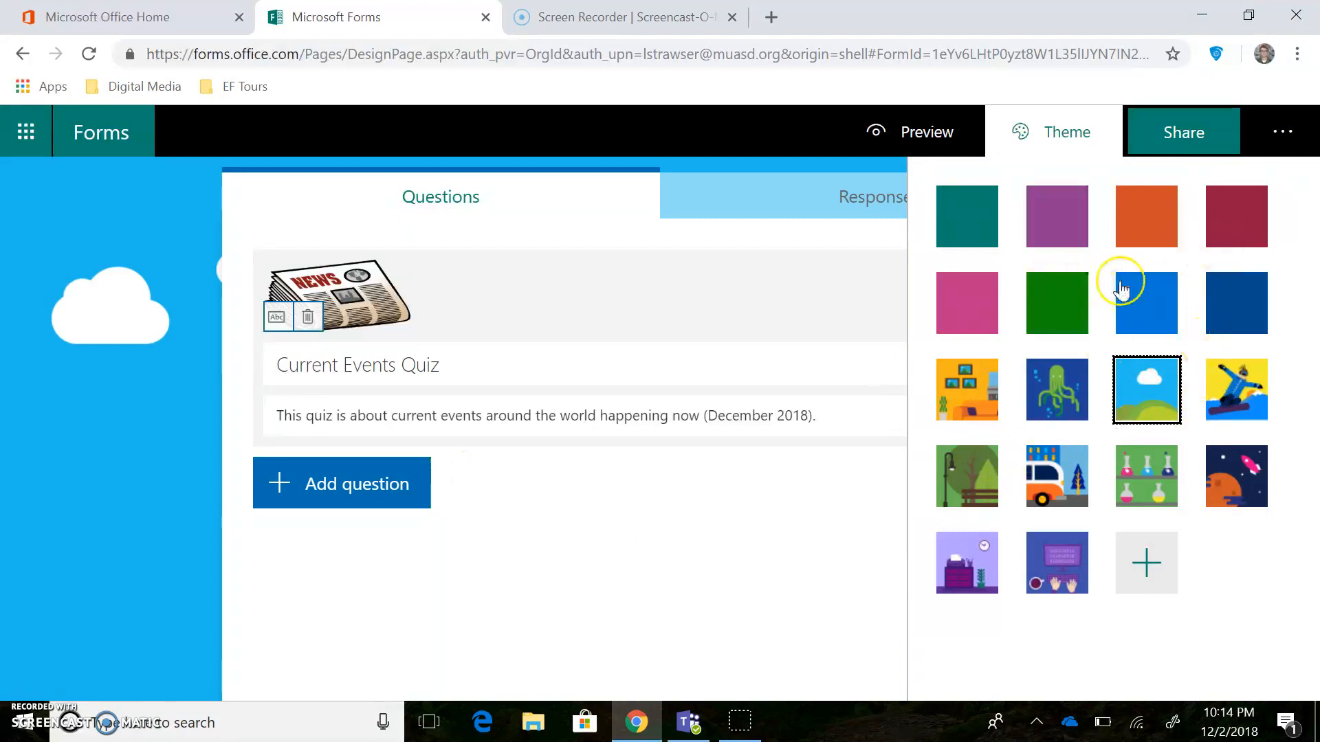
click(1141, 219)
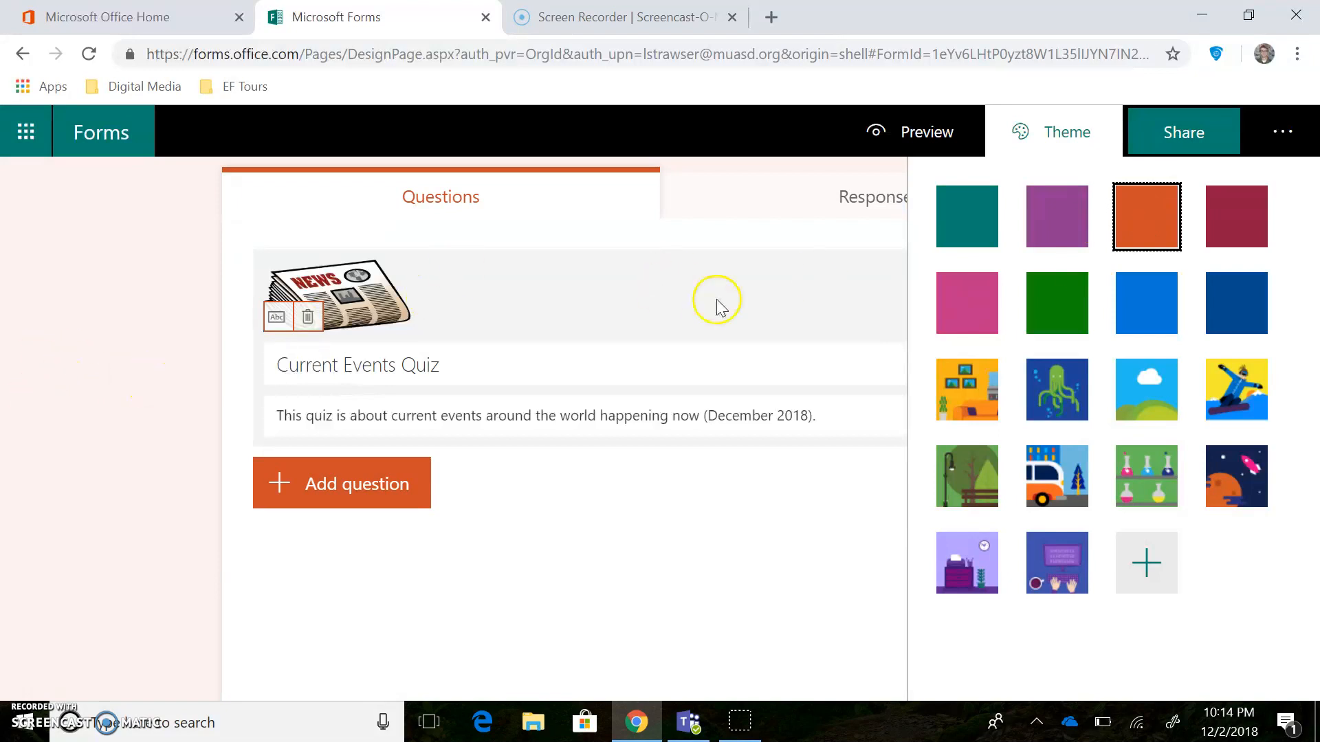
click(1045, 134)
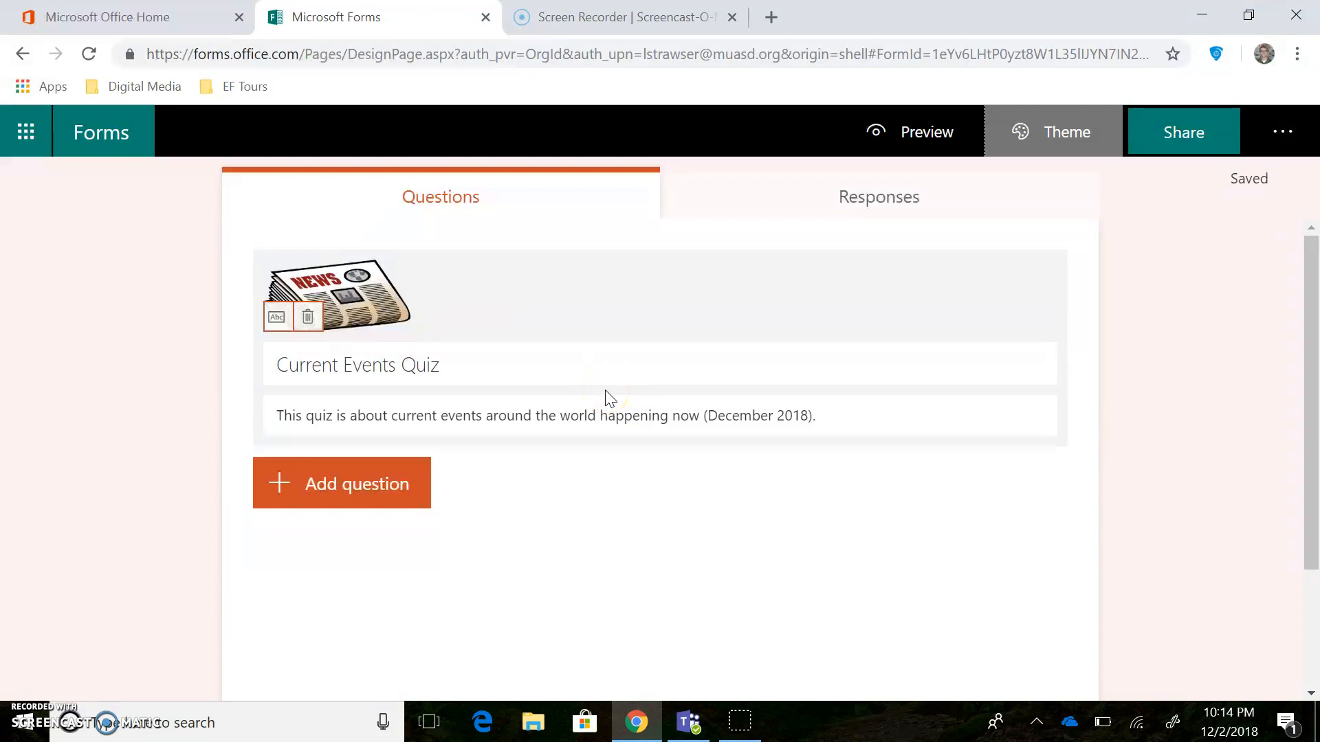
Step: Add a Choice question reading "Where is the G20 Summit being held this year?"
click(361, 485)
click(363, 489)
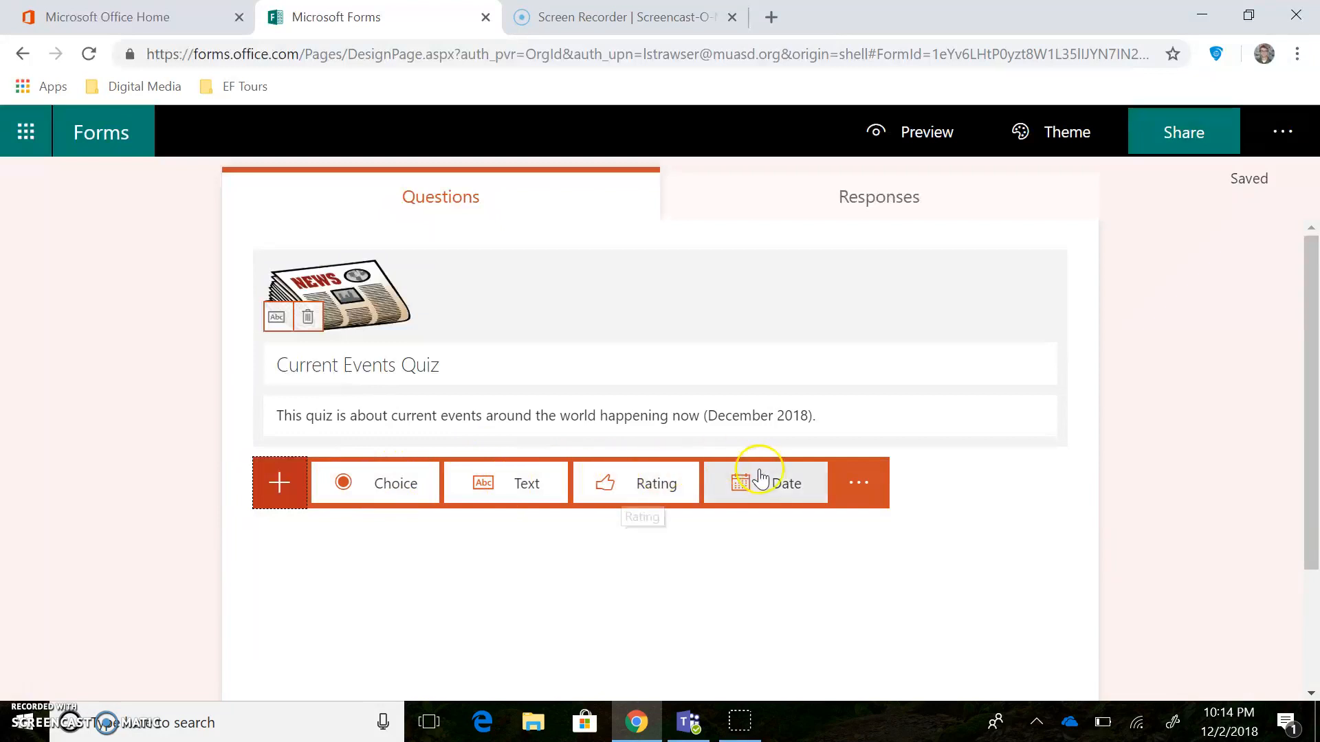
click(373, 489)
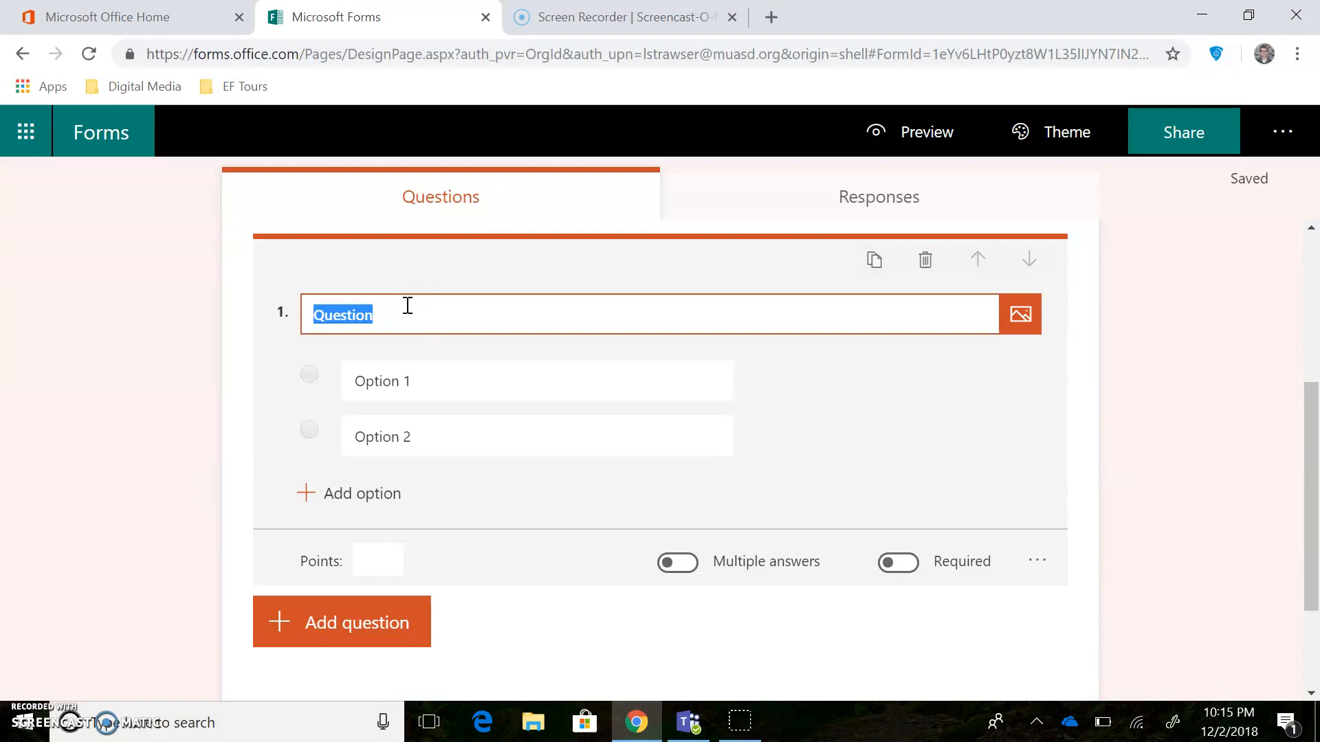
text(Wh)
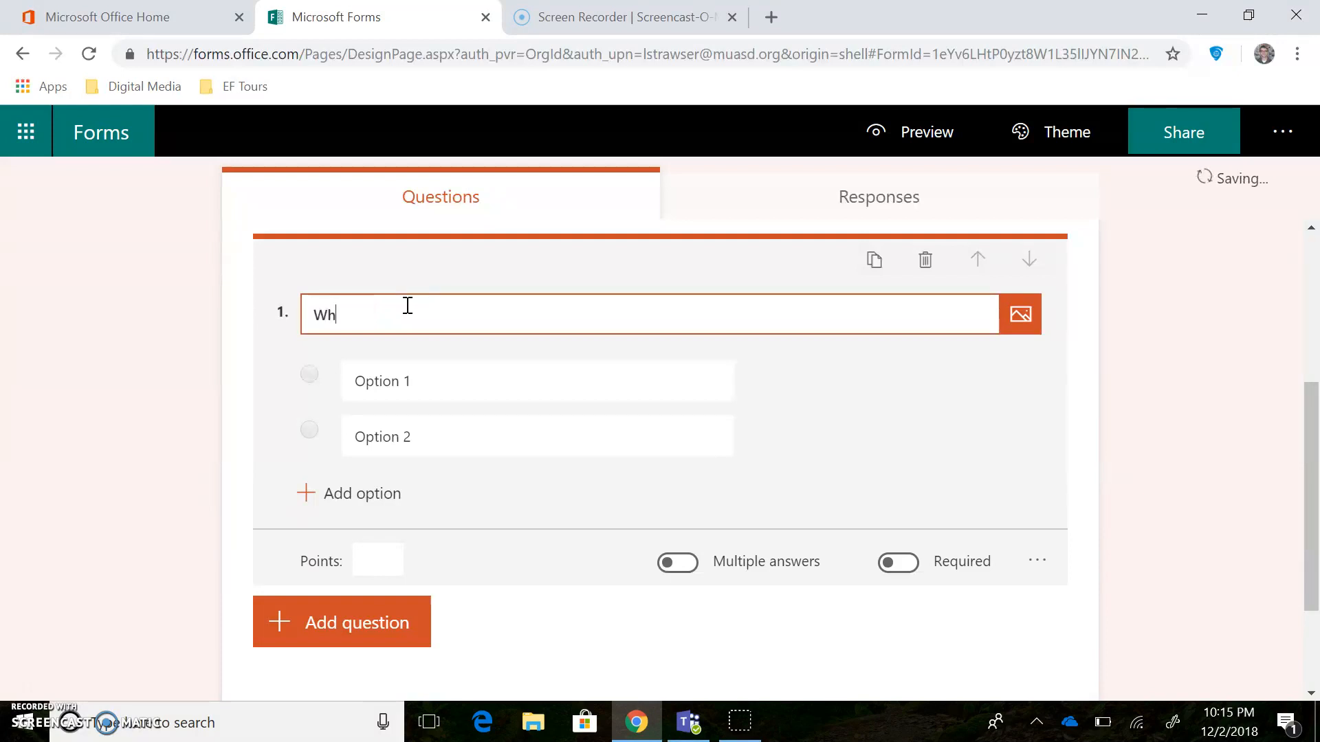
text(ere is the G20 Summi)
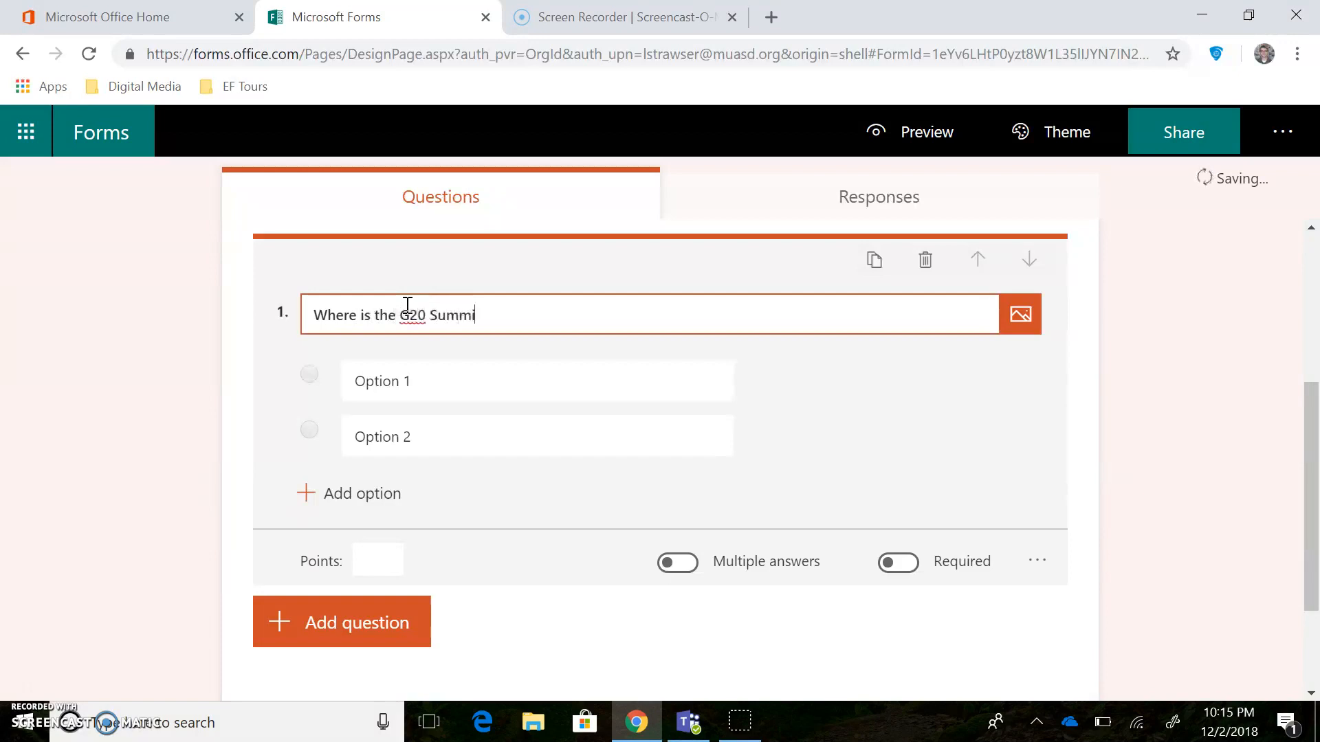
text(t being held this year?)
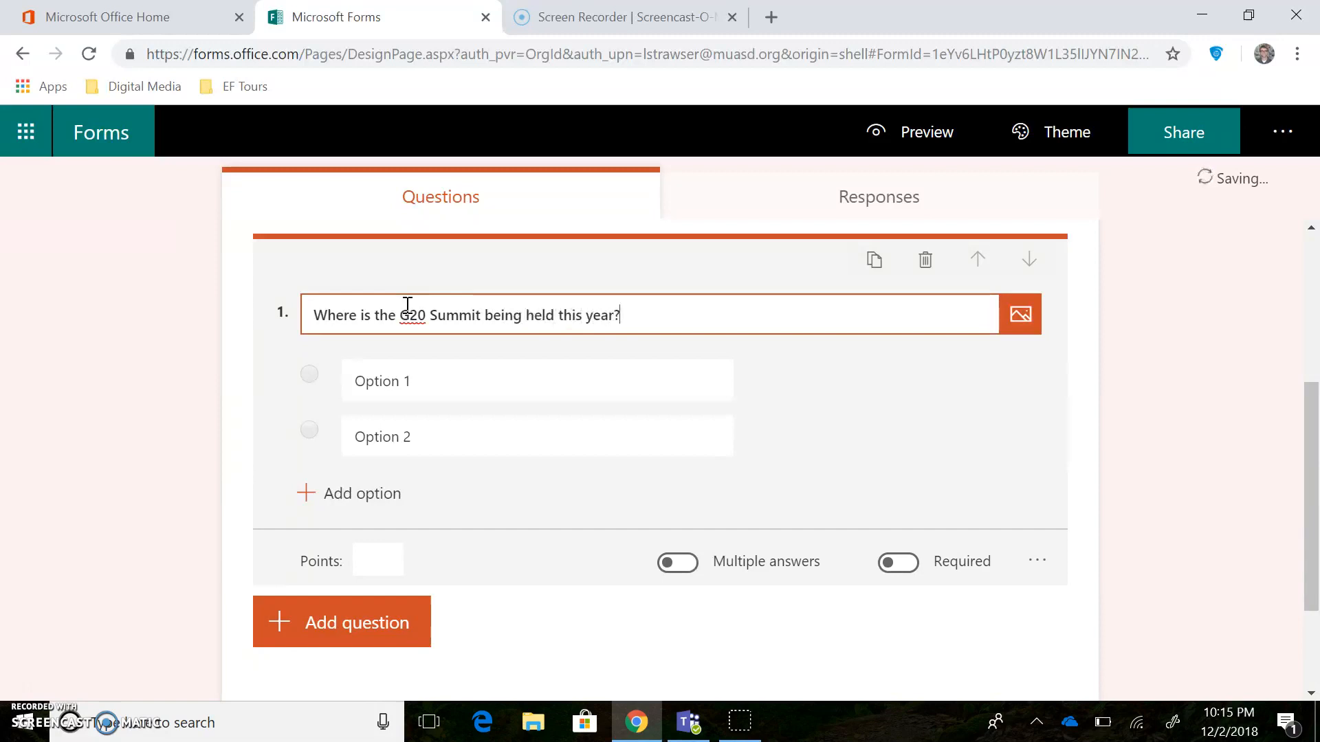
Step: Set the question's first option to "Buenos Aires, Argentina" and mark it as the correct answer
click(457, 378)
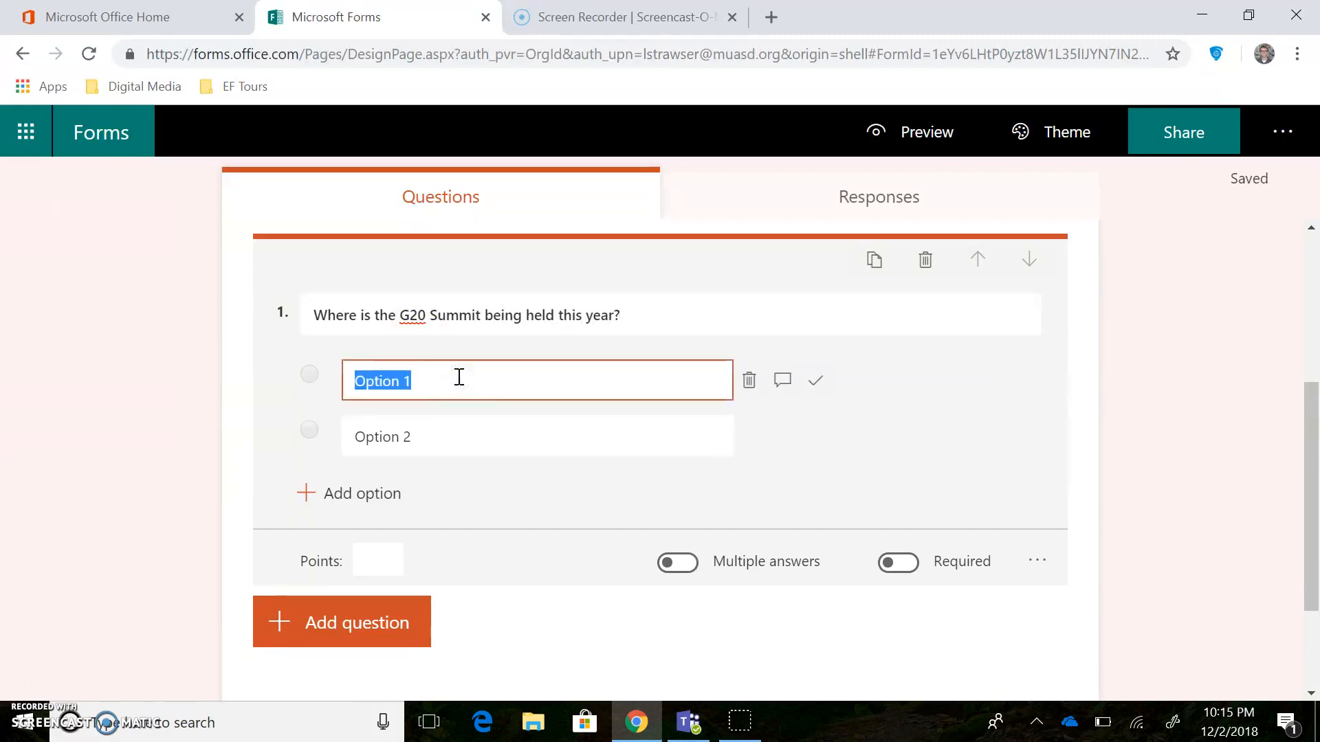
text(Bueno)
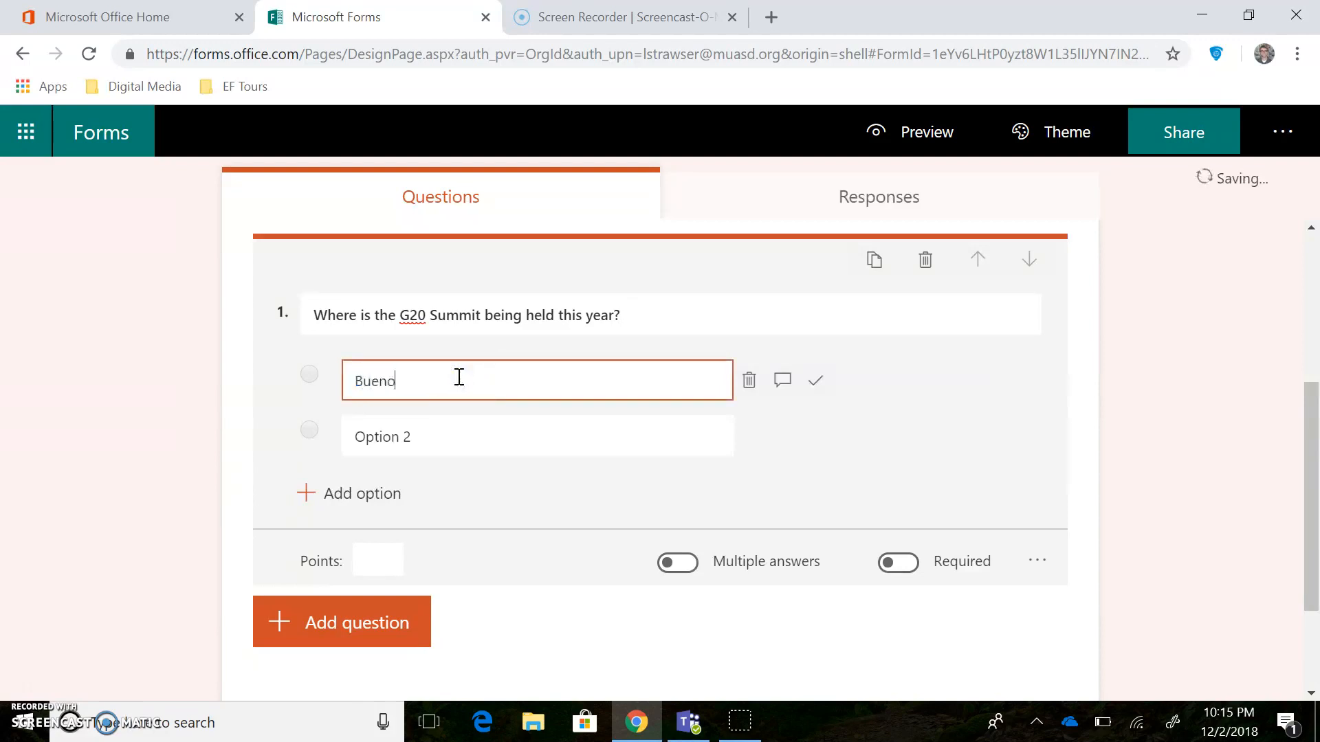
text(s Aires, Argentina)
click(493, 383)
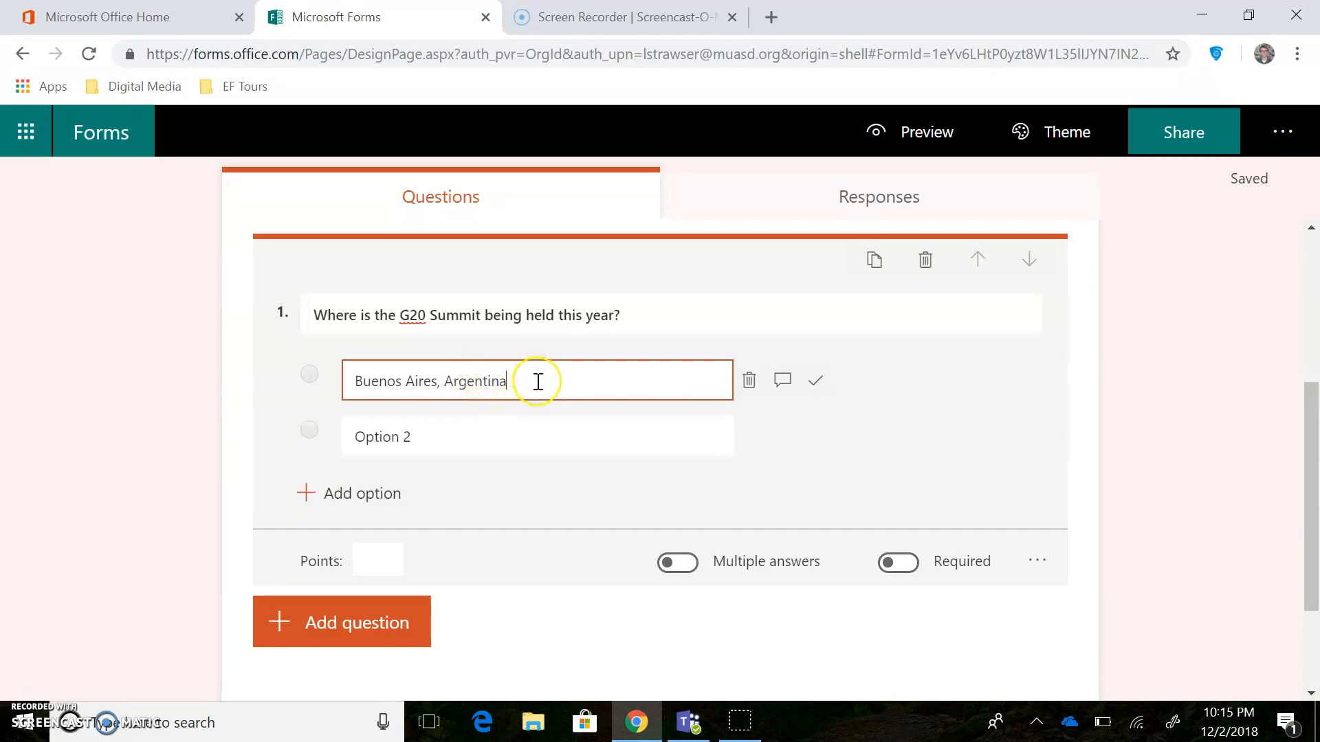
click(815, 386)
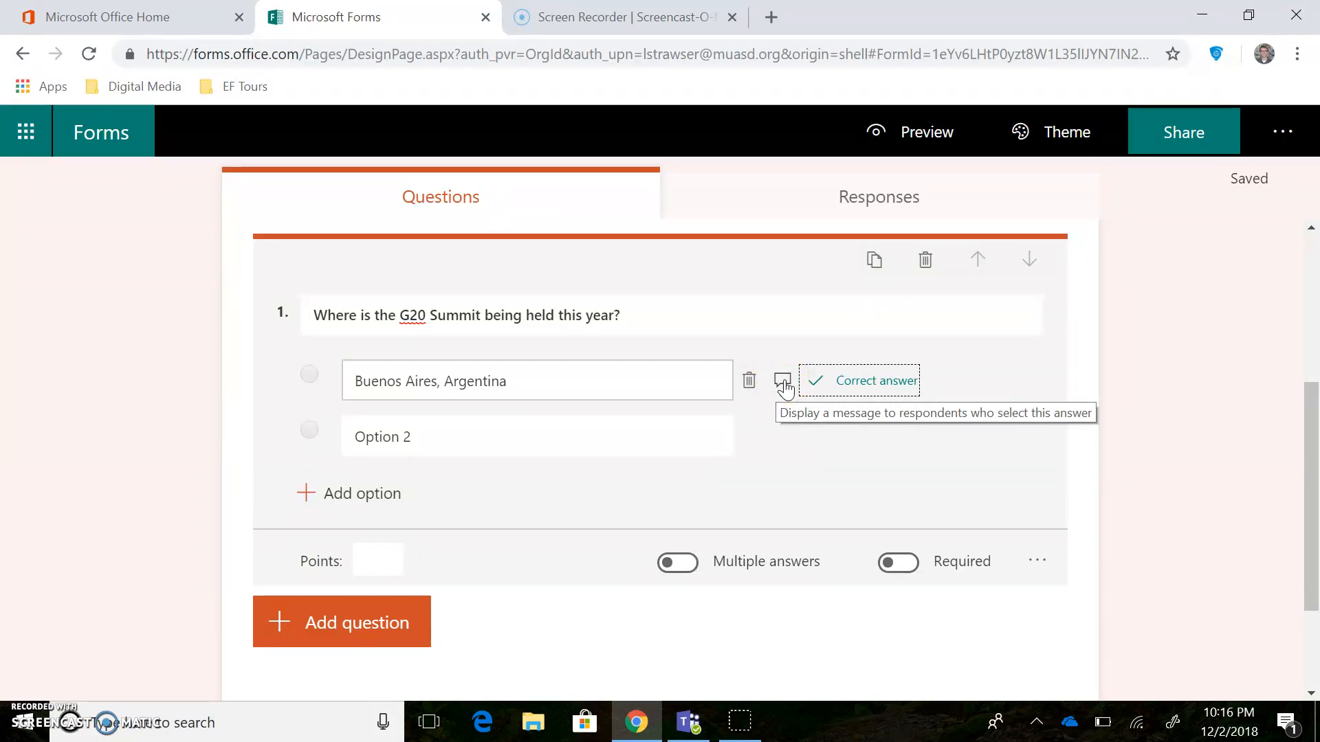
click(783, 383)
click(561, 430)
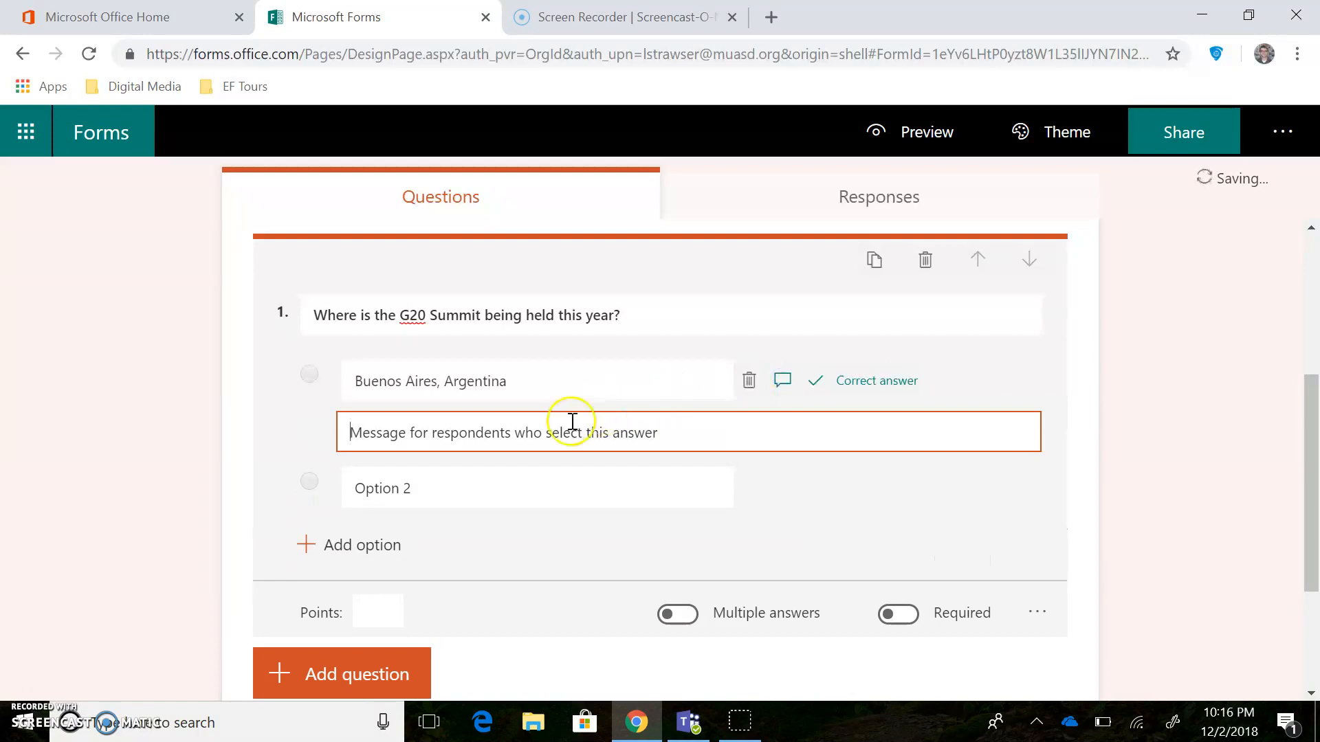
click(517, 424)
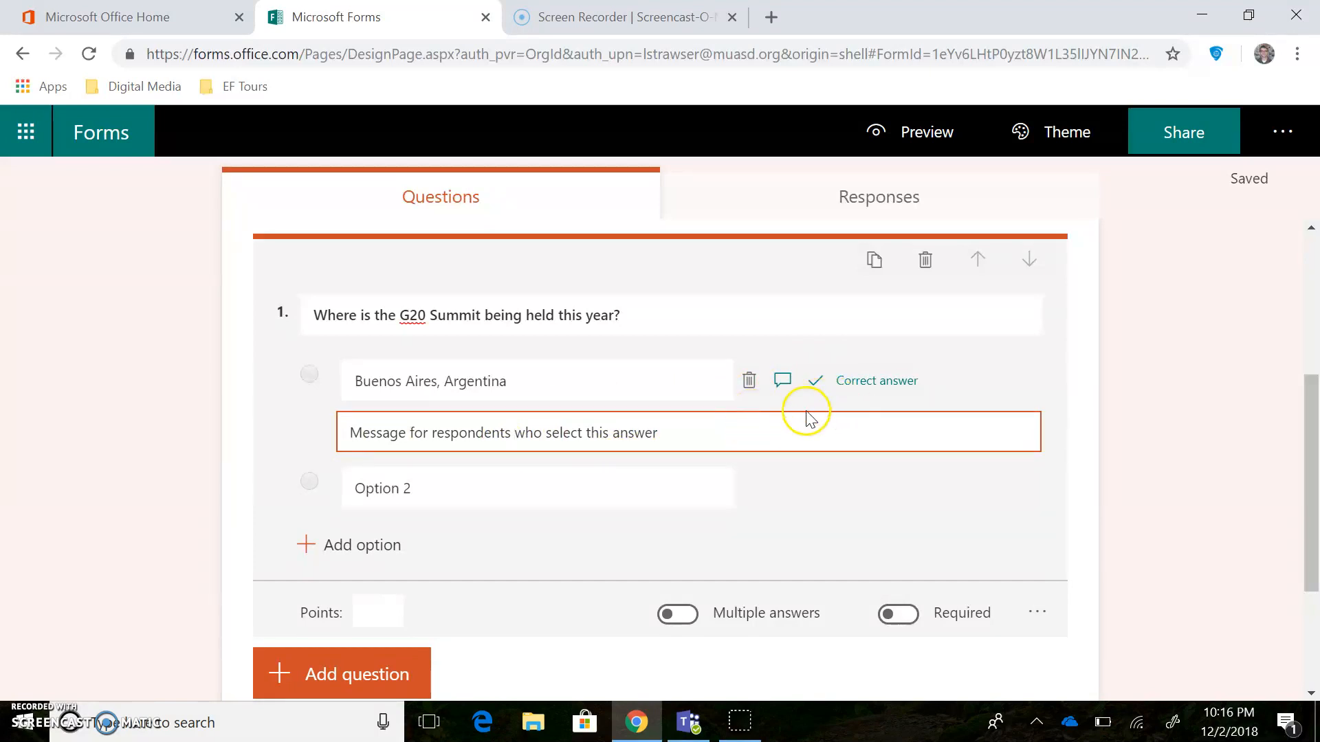
click(463, 415)
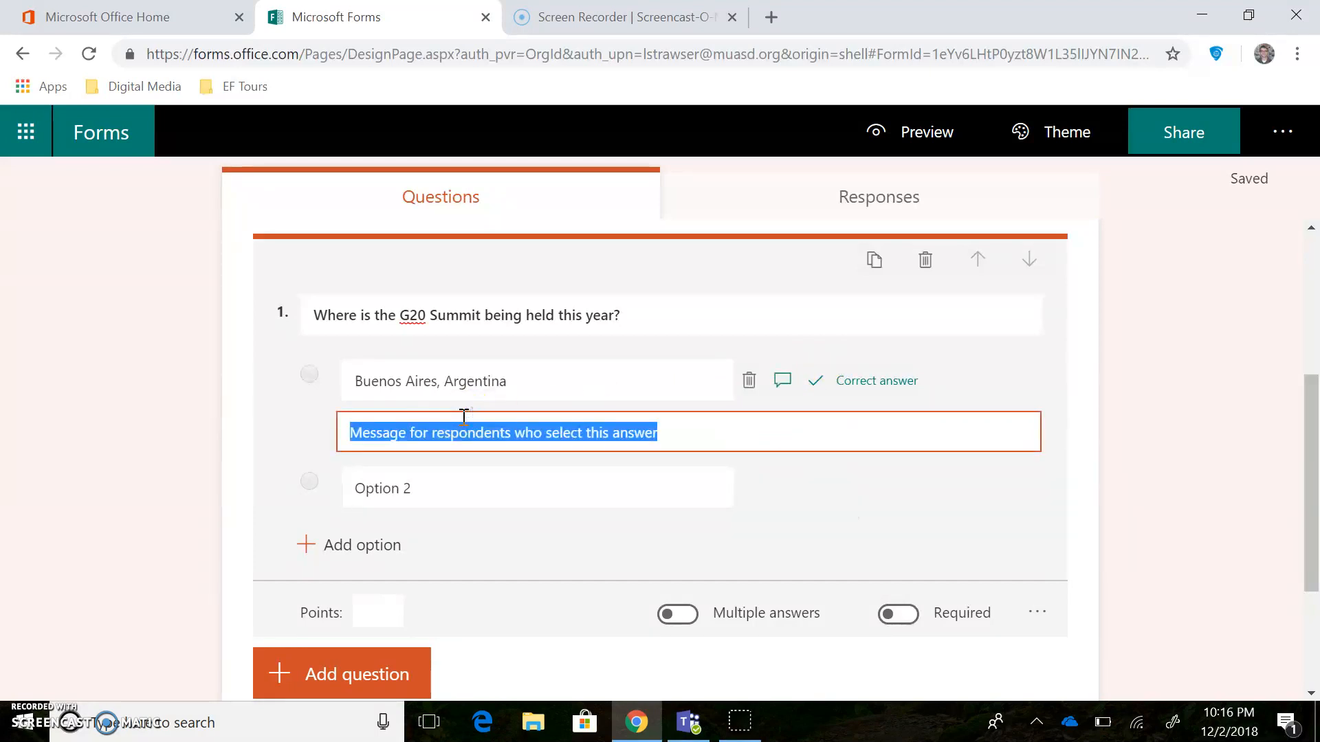
key(BackSpace)
click(251, 442)
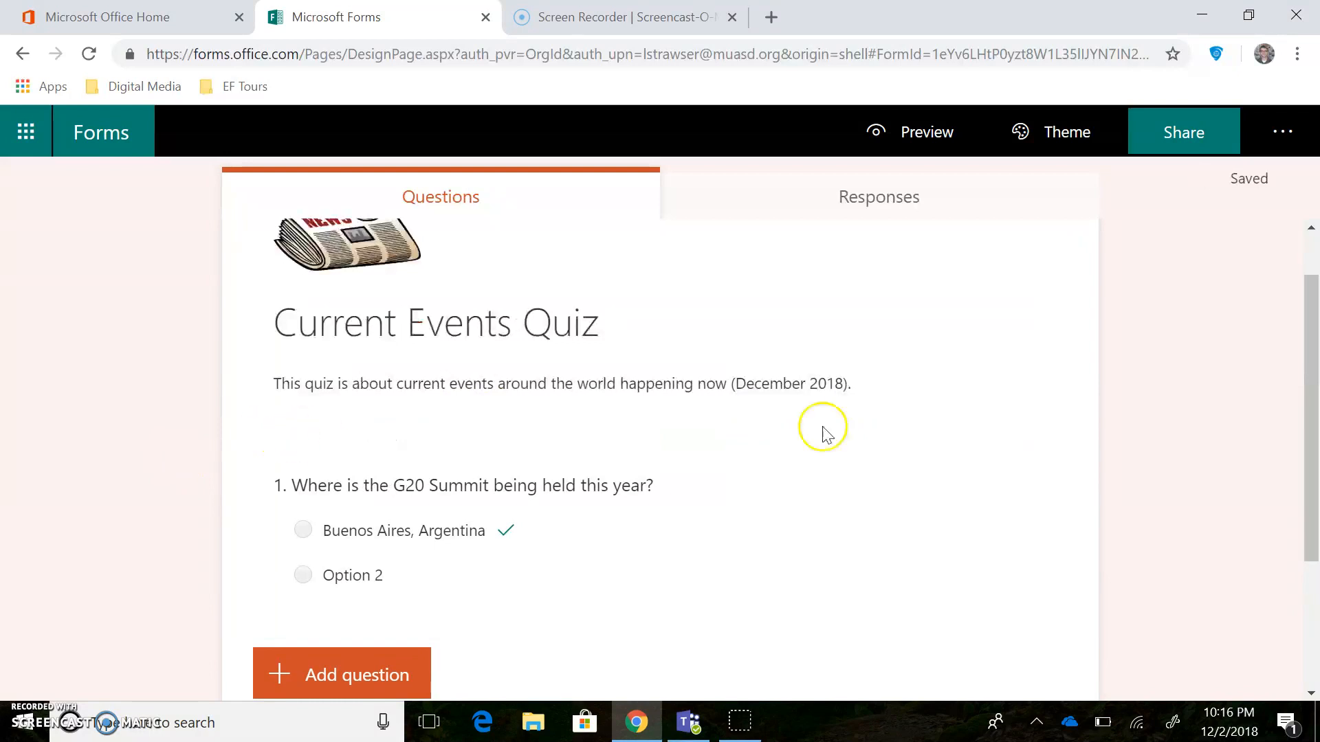
Step: Reopen the G20 Summit question and remove the respondent message field from the "Buenos Aires, Argentina" option
scroll(1311, 309, down, 2)
click(622, 374)
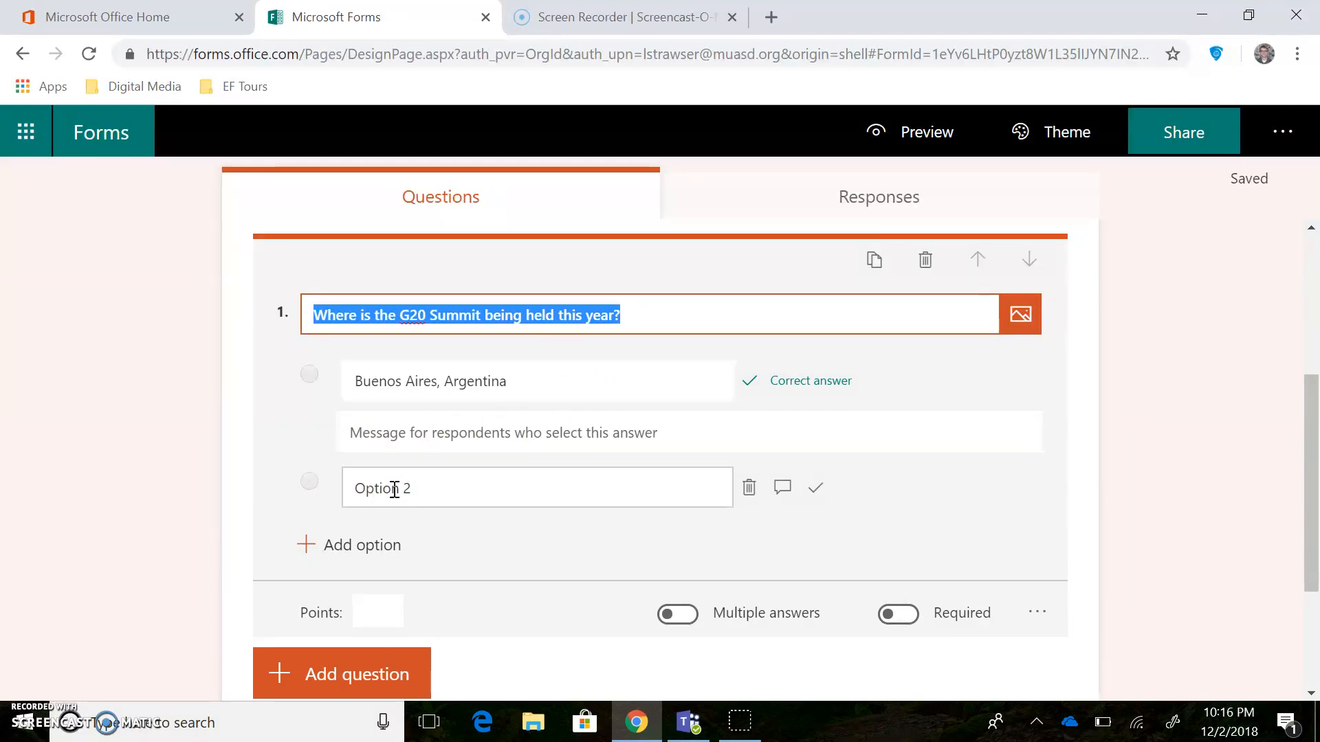
click(402, 380)
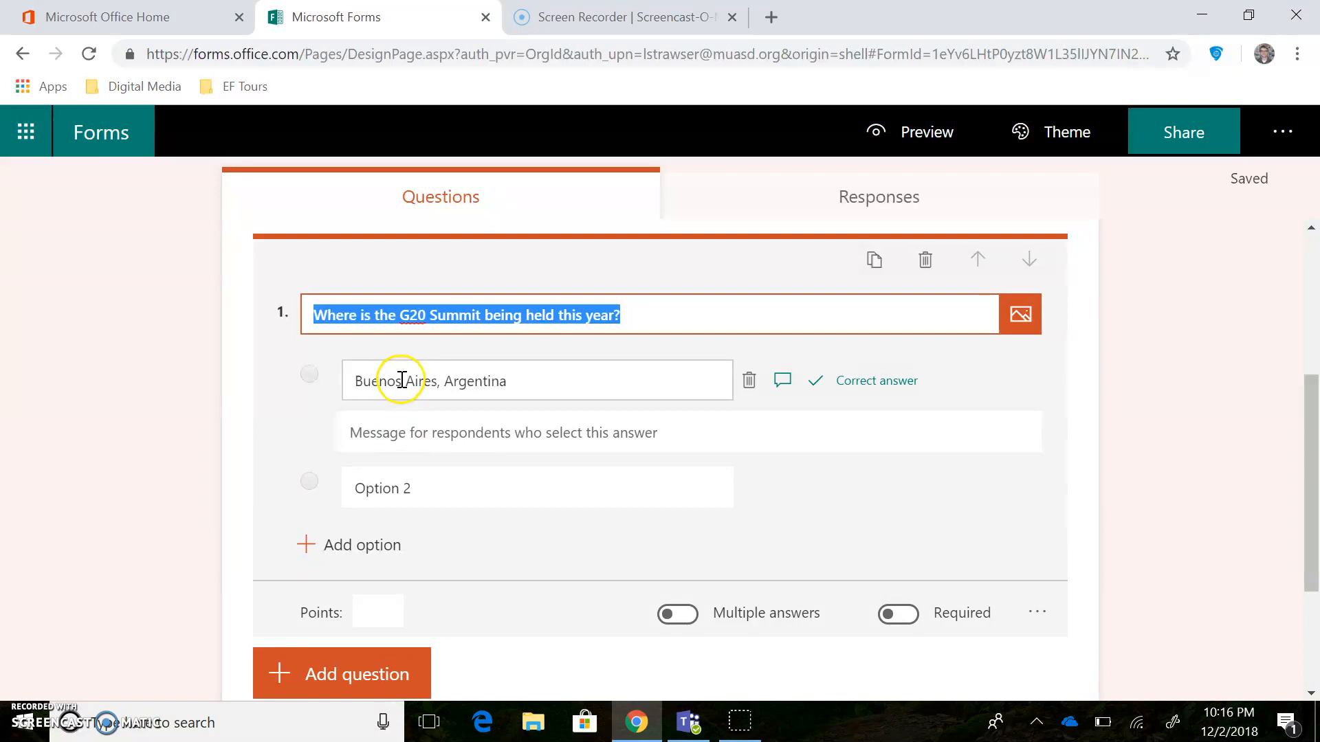
click(416, 492)
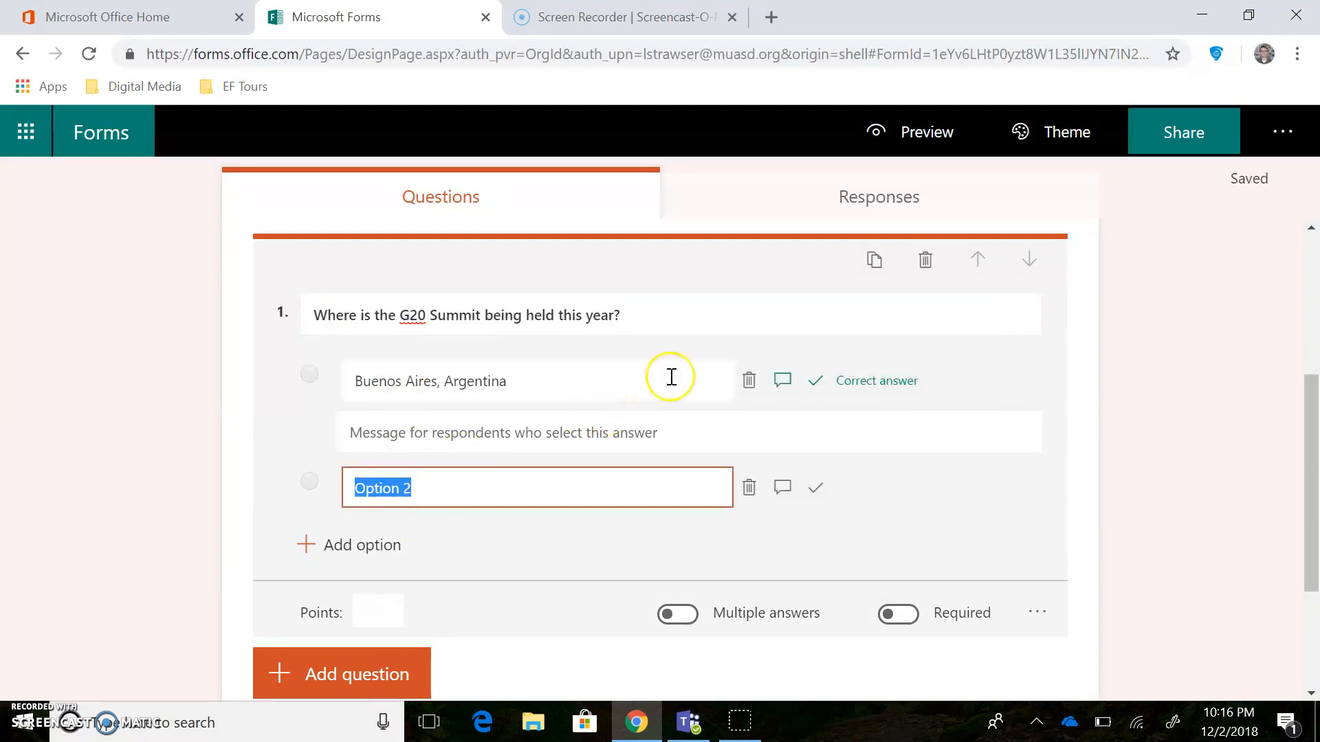
click(783, 381)
Step: Set the G20 question's second option to "Washington D.C., USA"
click(499, 437)
triple_click(499, 437)
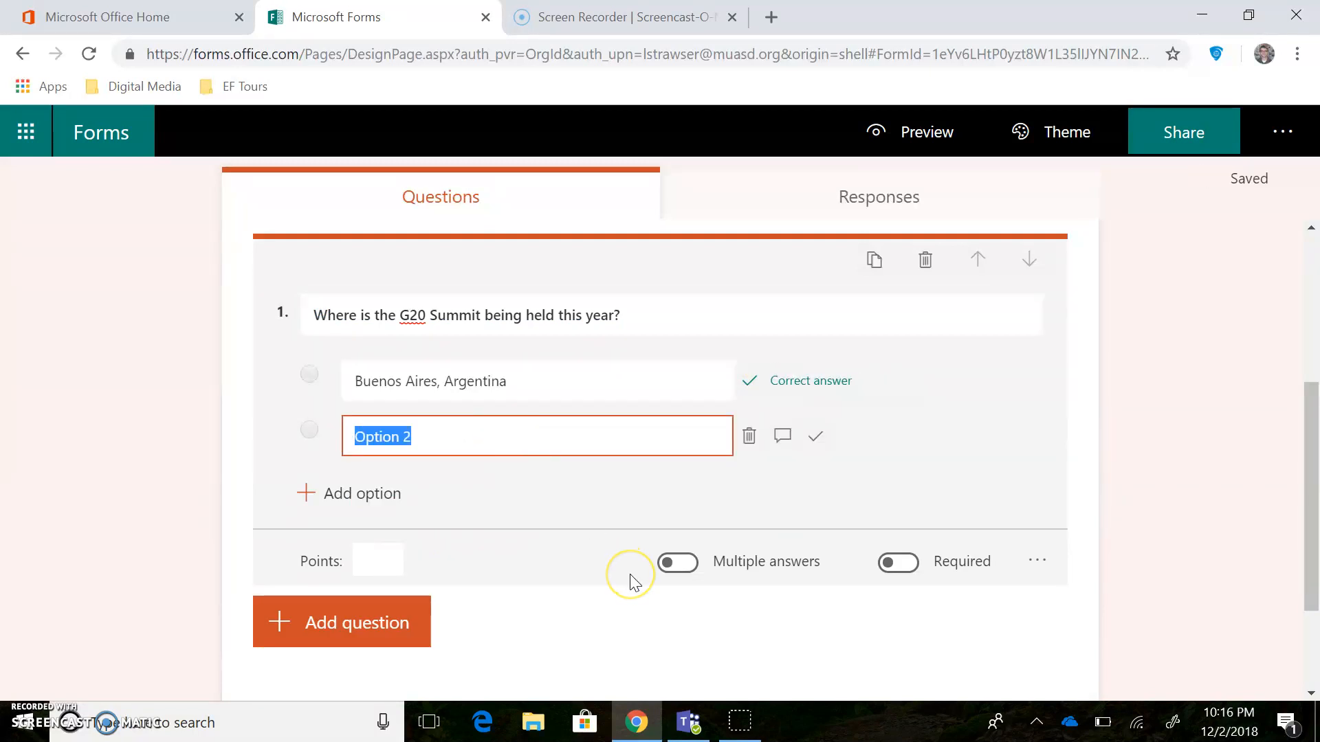
text(Wa)
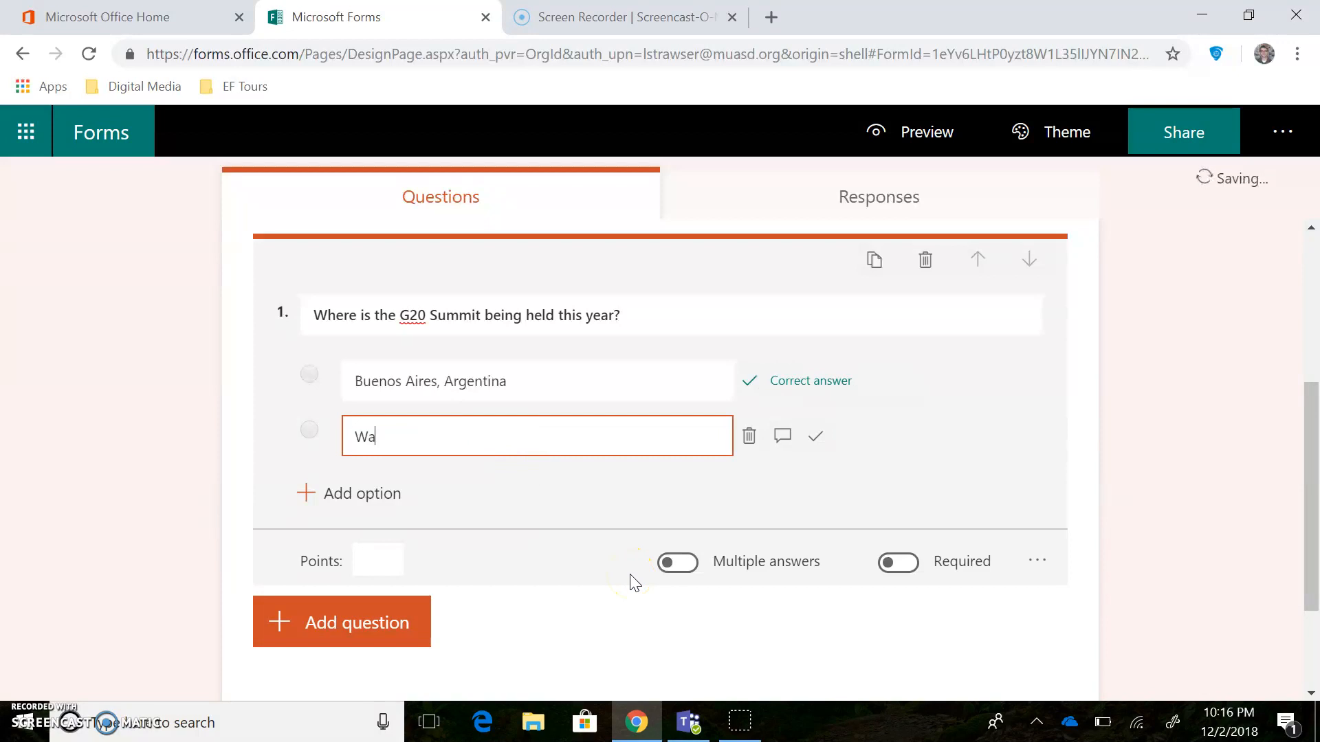
text(shington D. C)
key(BackSpace)
text(C., USA)
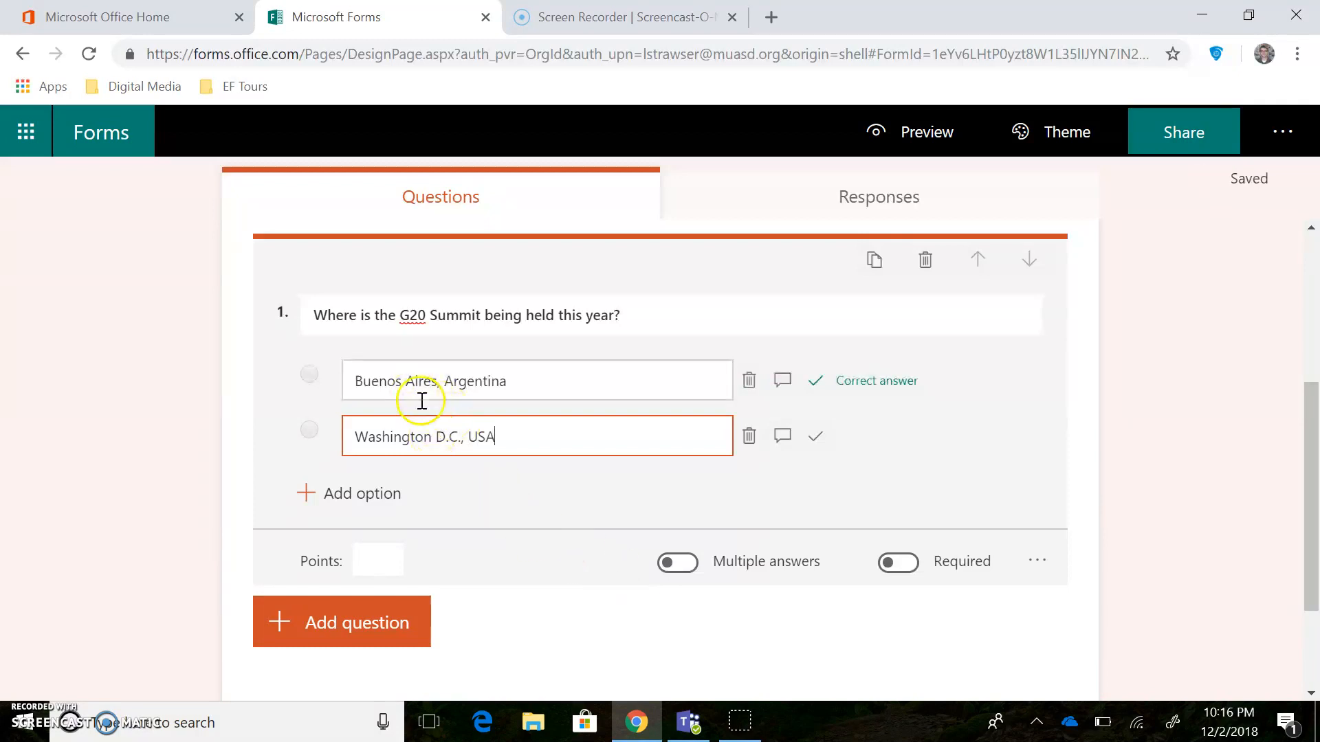
Step: Add a third option to the G20 question reading "London, U.K."
click(392, 483)
double_click(435, 490)
click(435, 490)
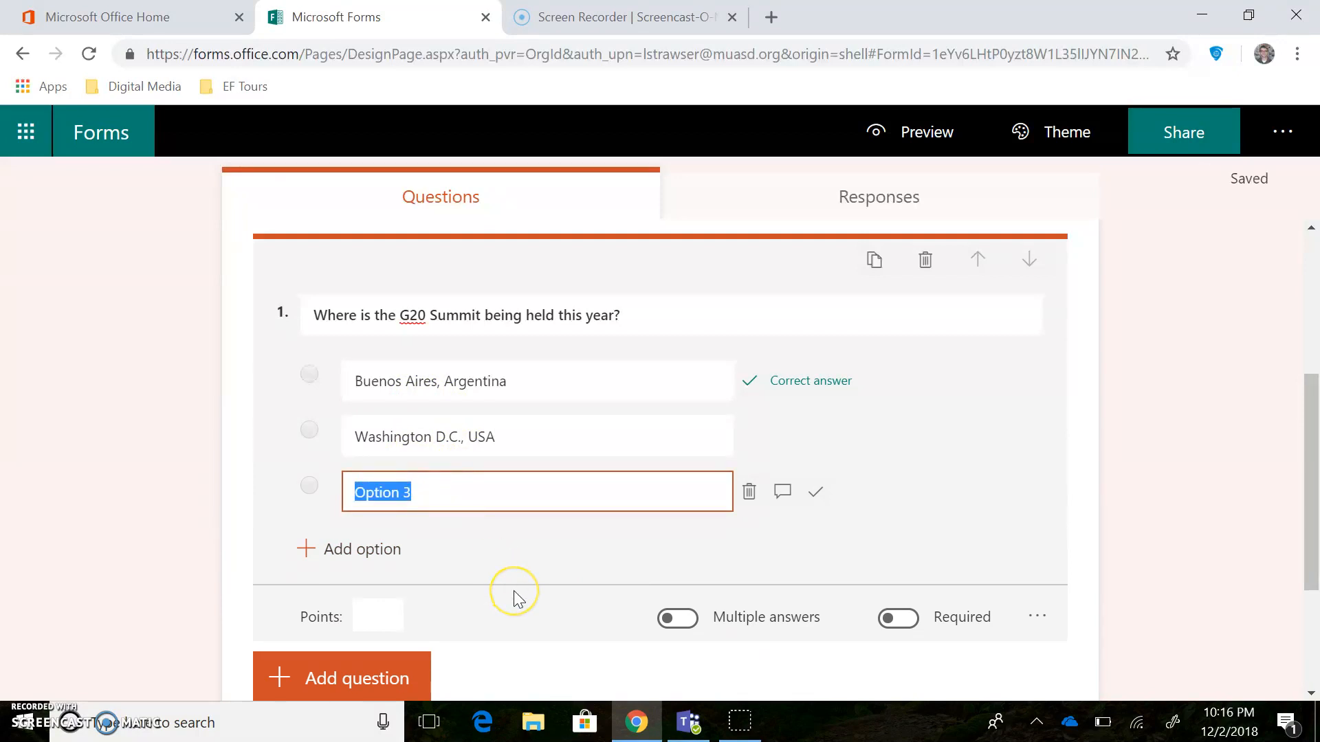
text(London)
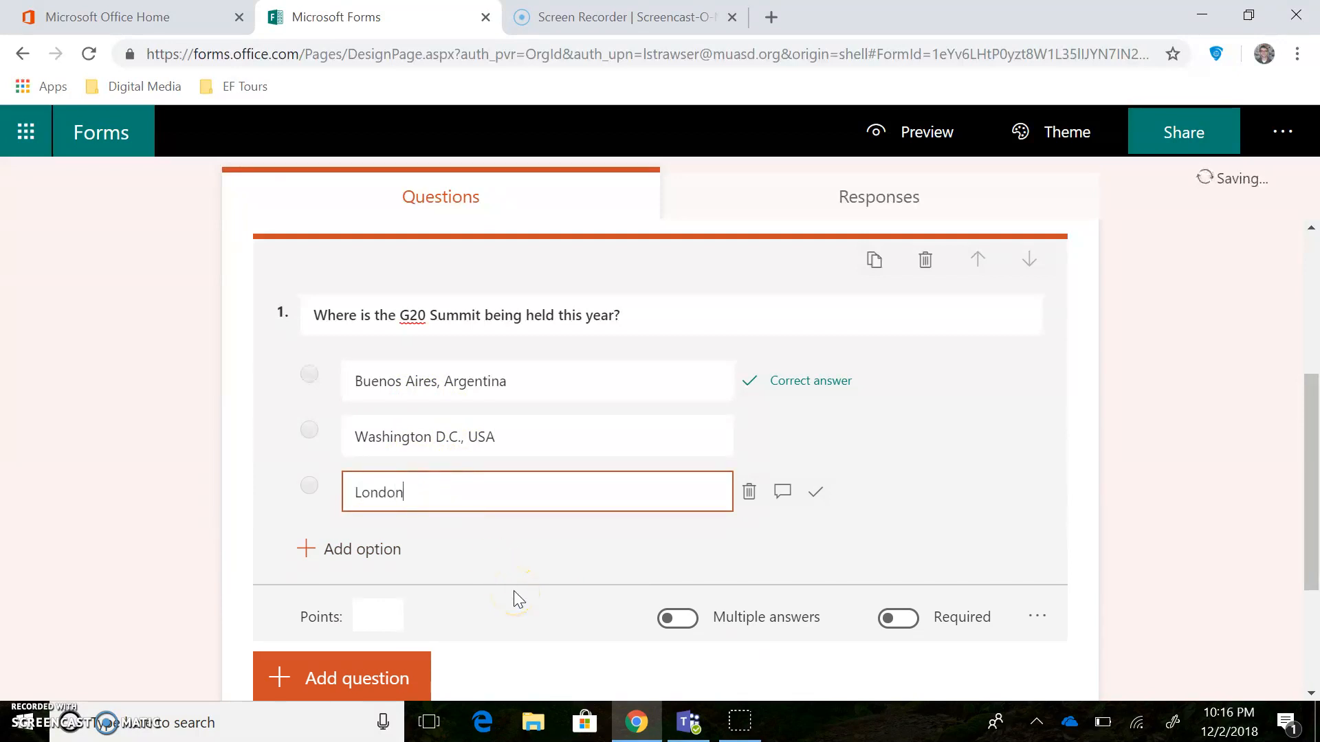
text(, U.K.)
Step: Add a fourth option to the G20 question reading "Beijing, China"
click(391, 549)
text(B)
key(Delete)
key(Delete)
key(Delete)
key(Delete)
key(Delete)
key(Delete)
key(Delete)
key(Delete)
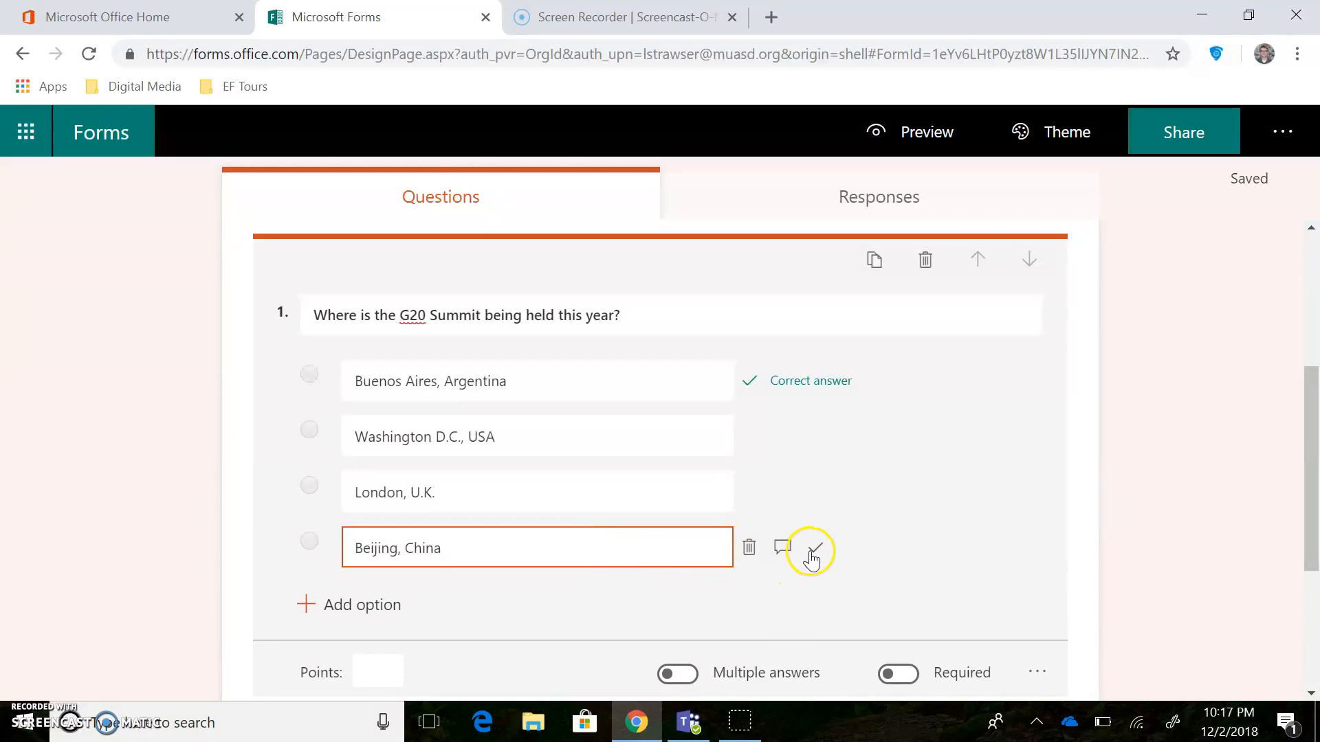
Step: Make the G20 Summit question required and worth 1 point, and close it for editing
drag(1311, 472, 1318, 406)
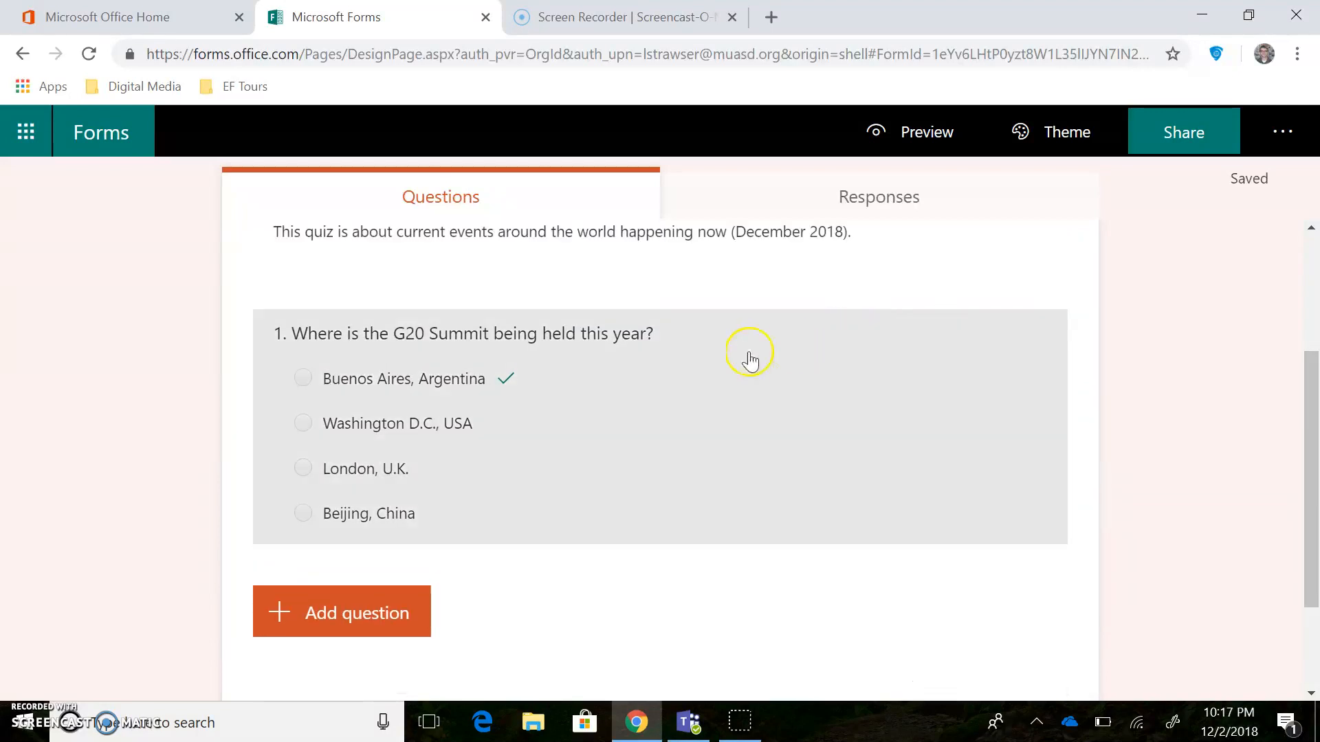
click(748, 355)
mouse_move(1313, 451)
mouse_down()
mouse_move(1317, 466)
mouse_move(1309, 448)
mouse_up()
click(695, 260)
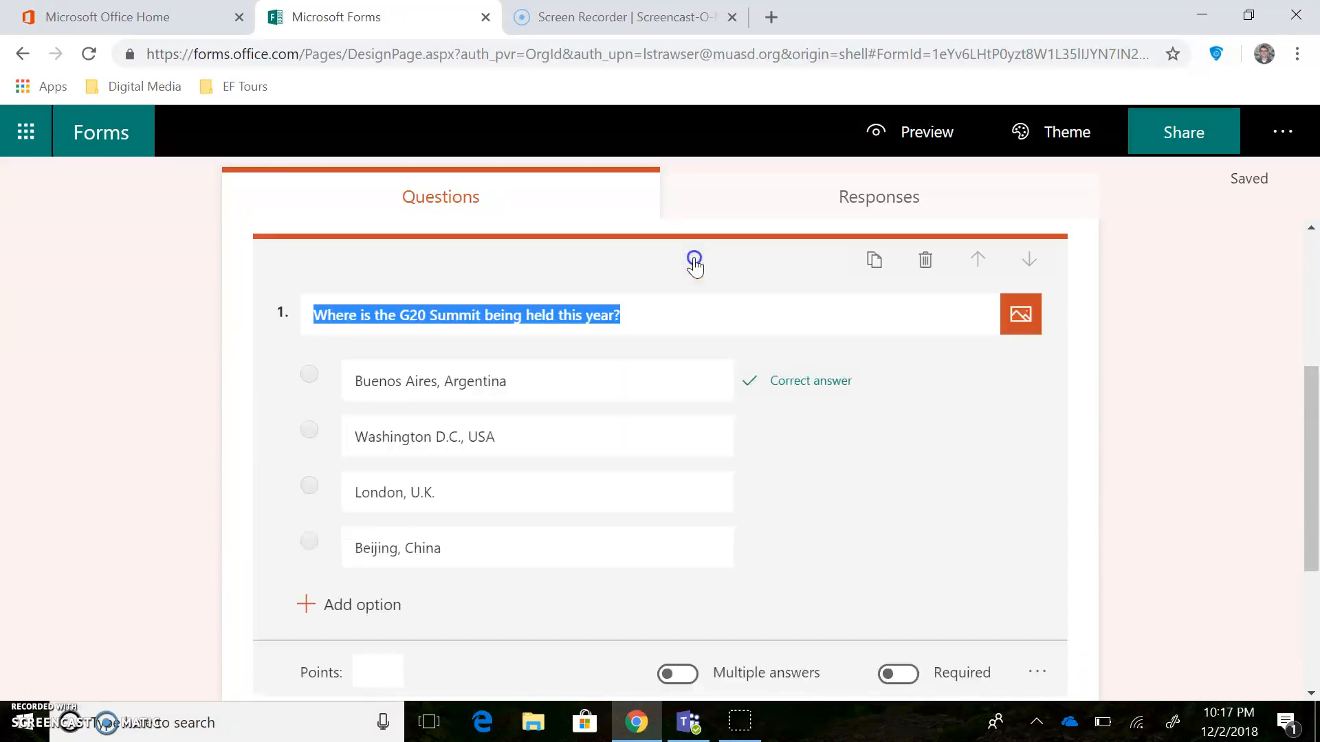
click(896, 675)
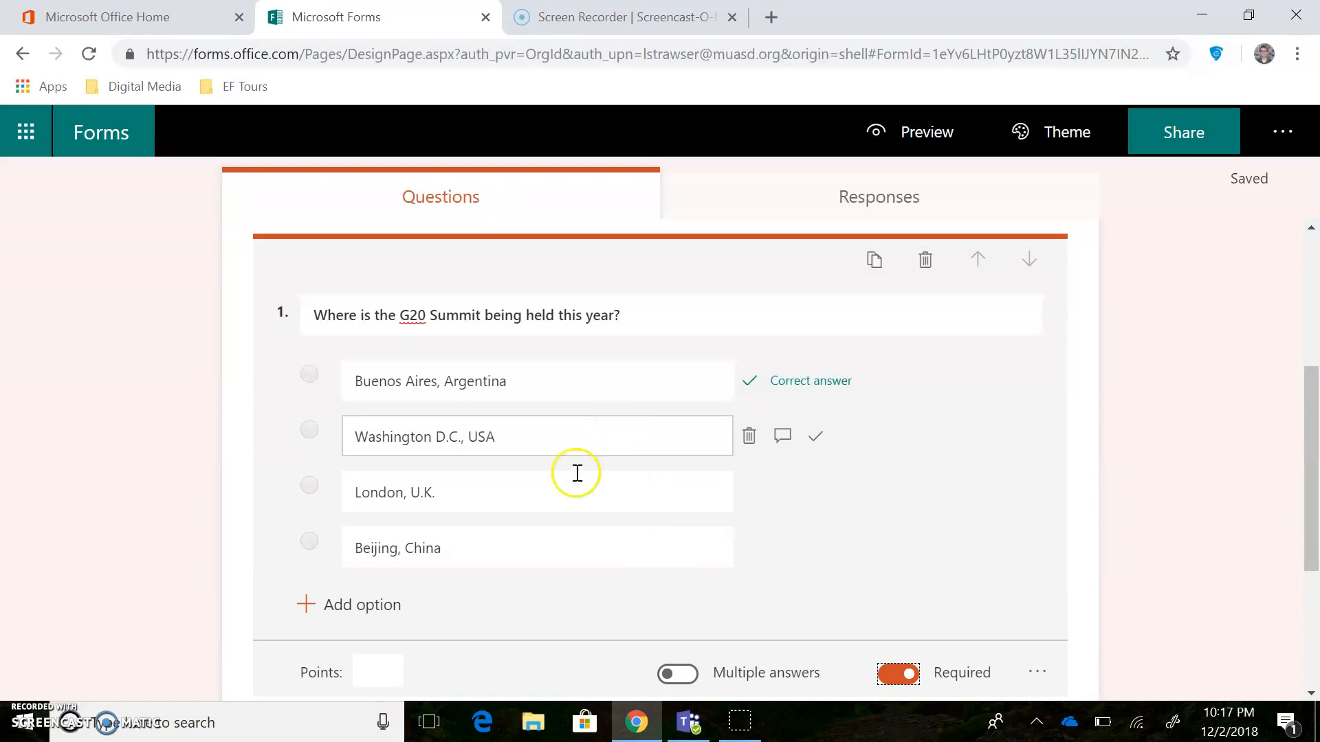
click(372, 667)
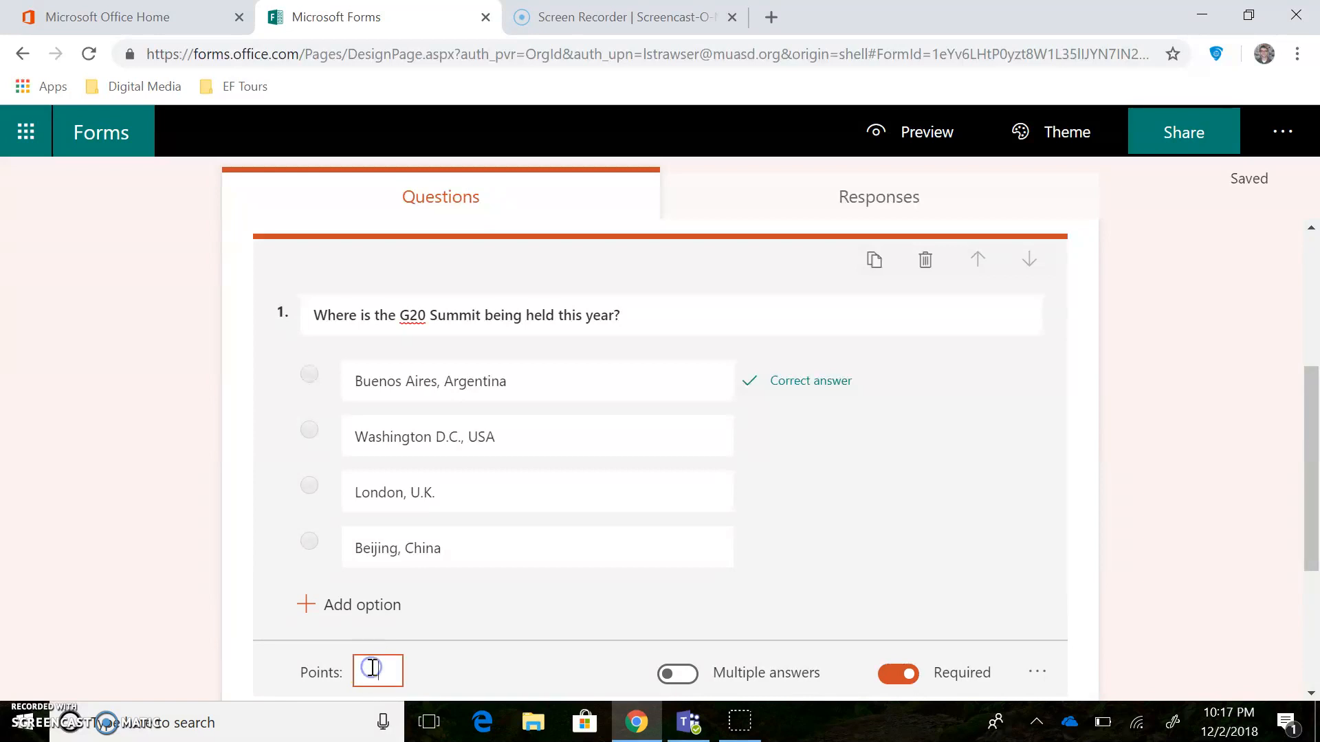
text(1)
click(392, 664)
click(1219, 551)
Step: Look over the question types available for a new question and the G20 question's settings and media option
mouse_move(1314, 494)
mouse_down()
mouse_move(1309, 402)
mouse_move(1299, 489)
mouse_up()
click(365, 571)
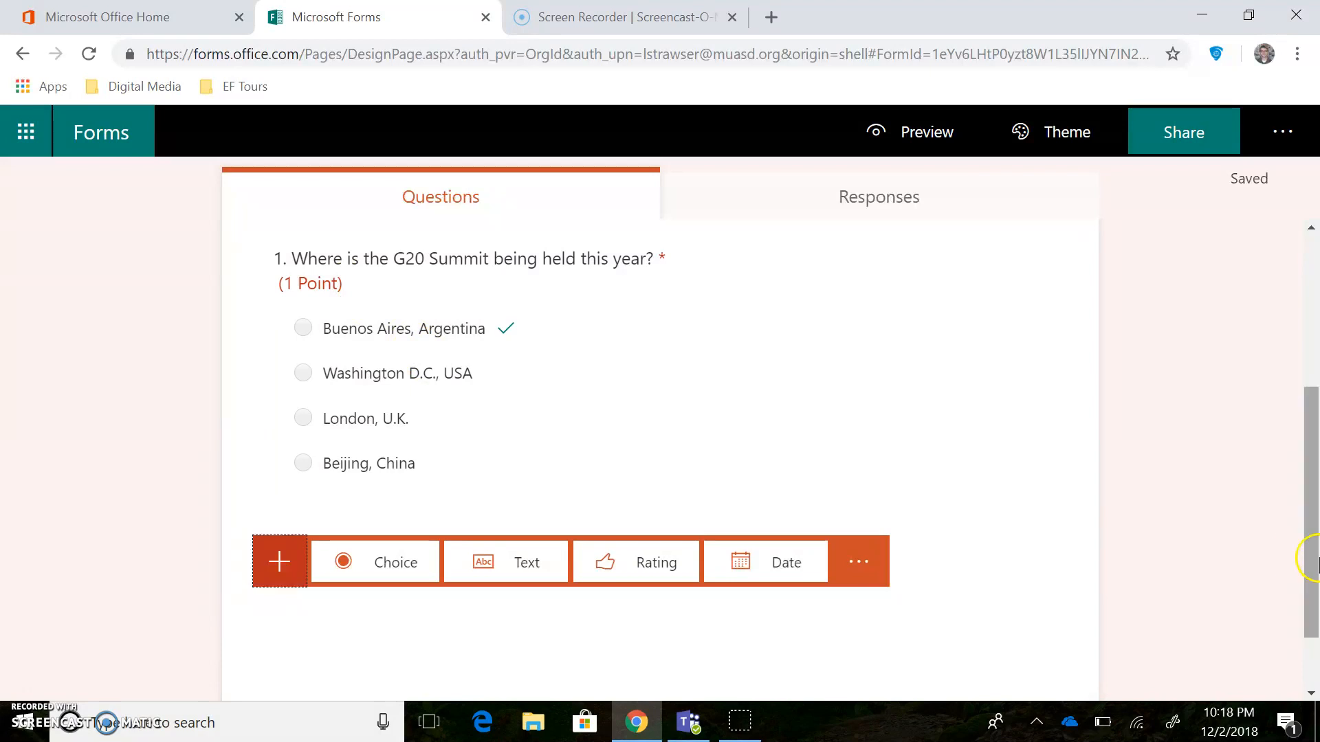
drag(1314, 560, 1304, 470)
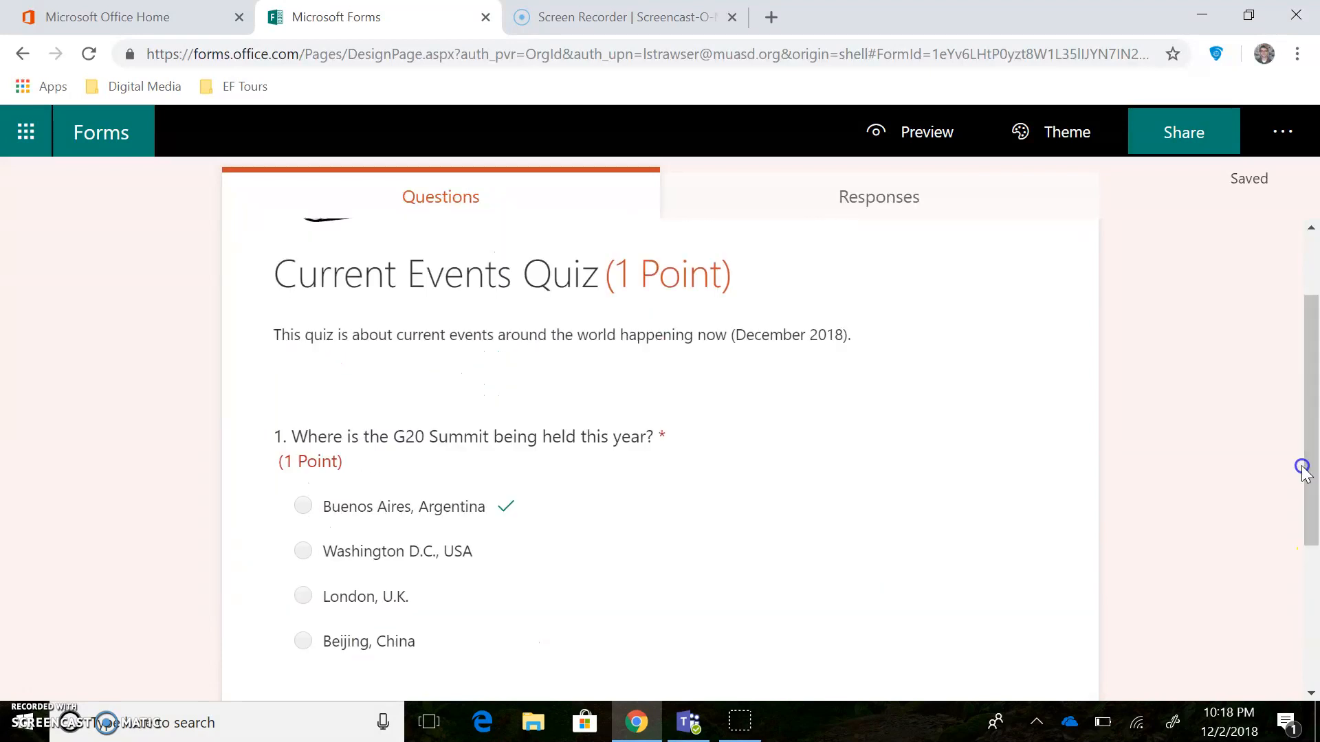
click(917, 495)
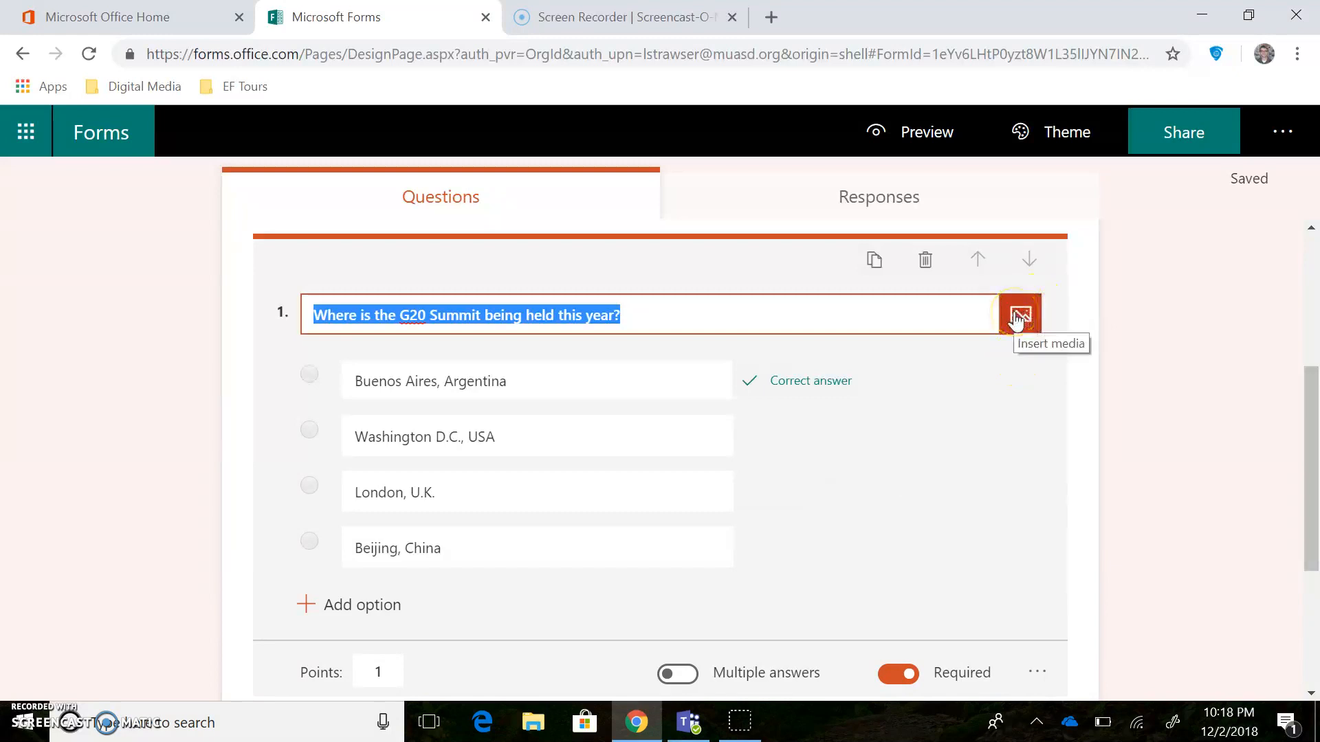
click(1168, 419)
drag(1313, 420, 1306, 348)
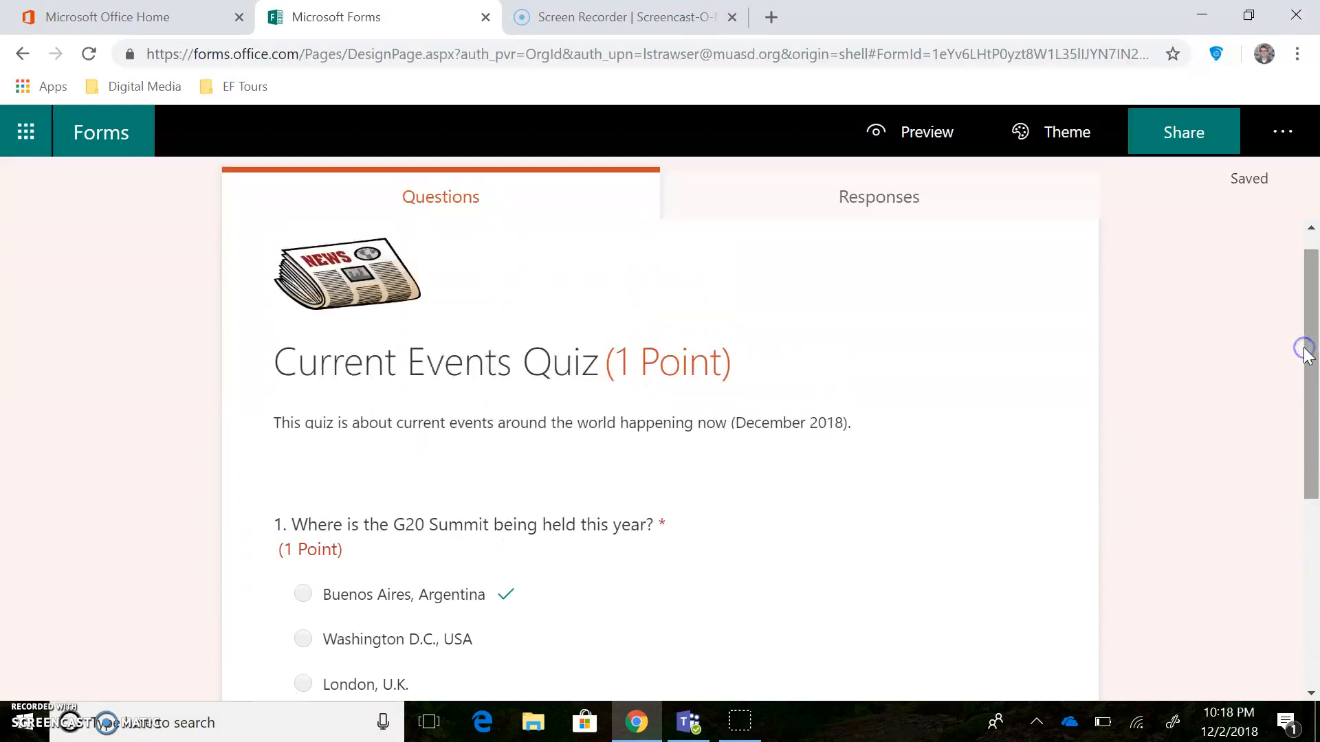
Step: Preview the quiz in the computer and mobile layouts and return to the question editor
click(920, 136)
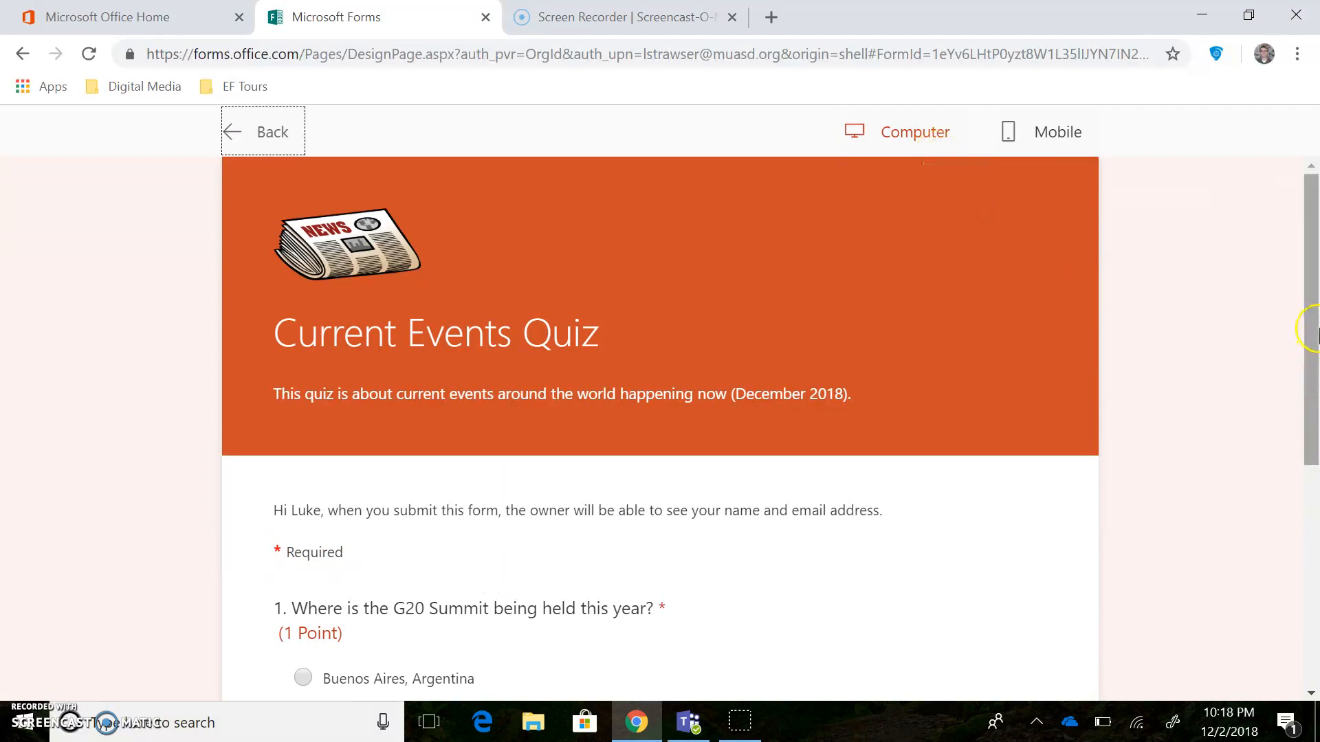
drag(1312, 323, 1287, 275)
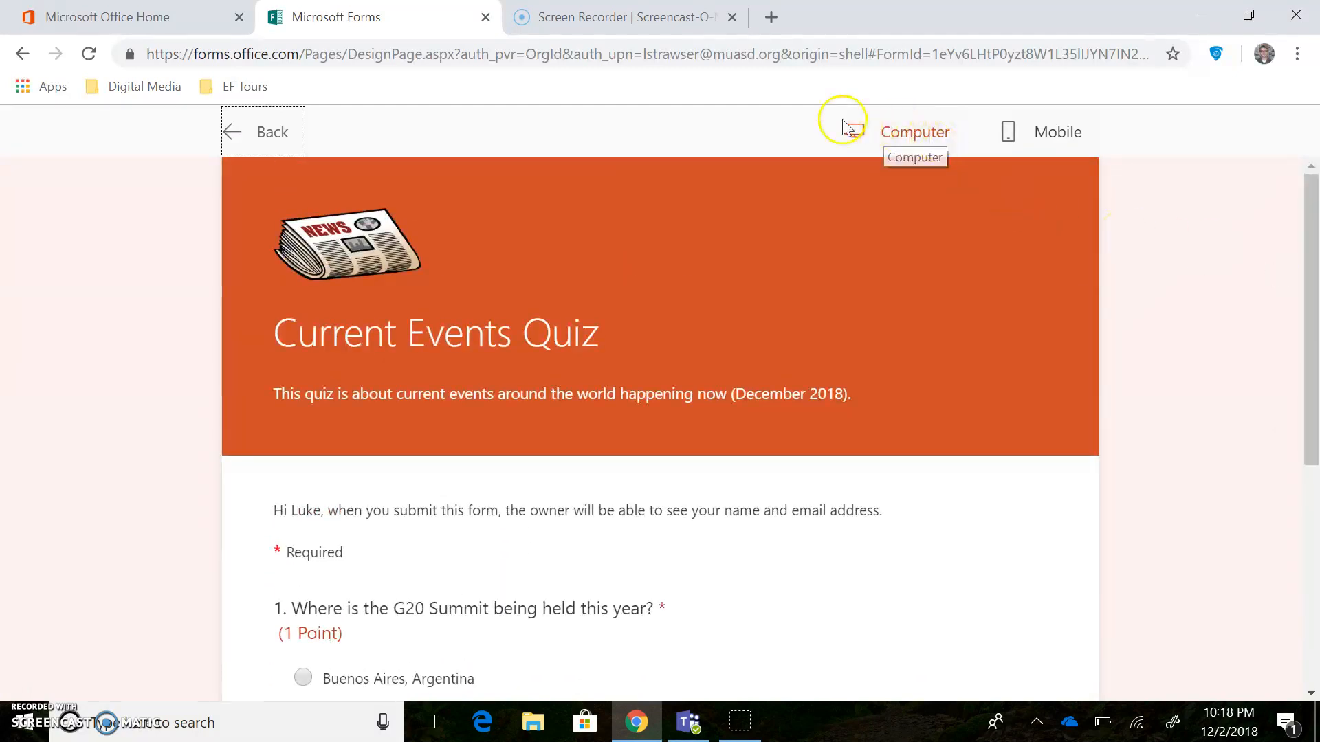
click(1045, 134)
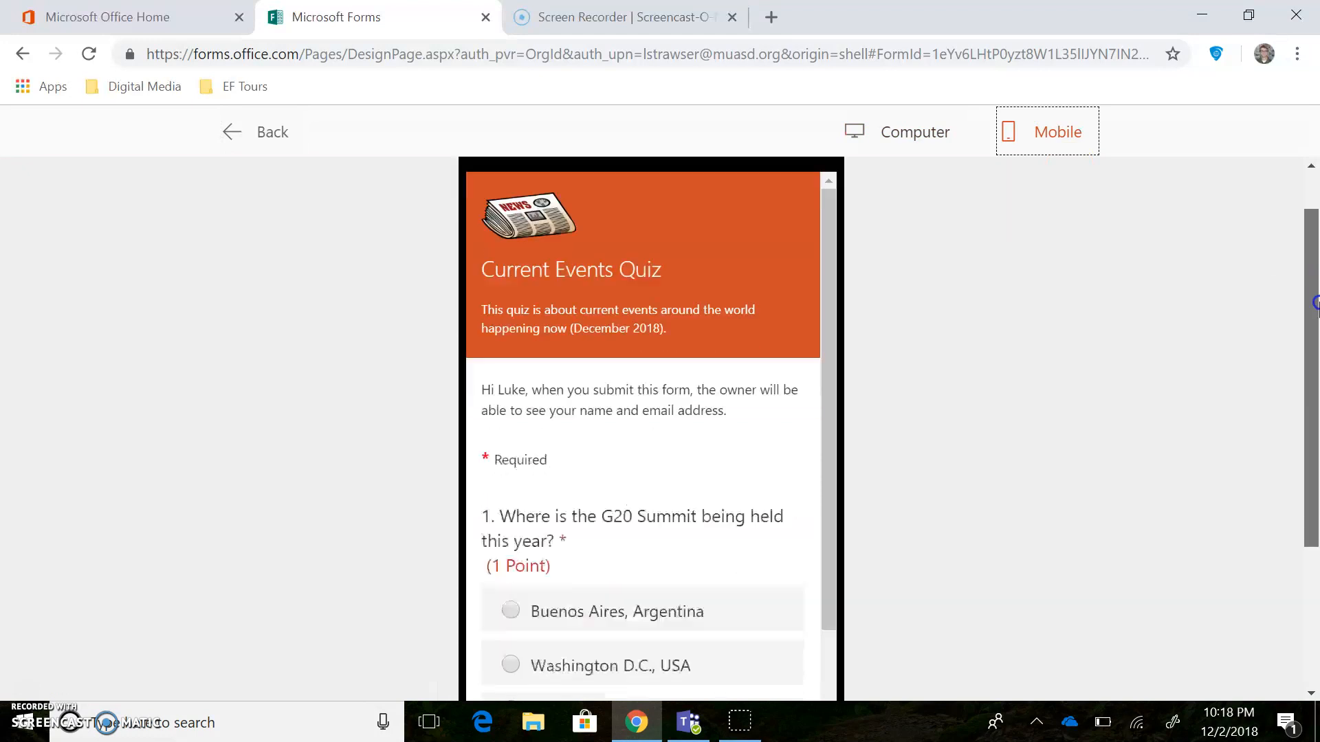
drag(834, 292, 784, 271)
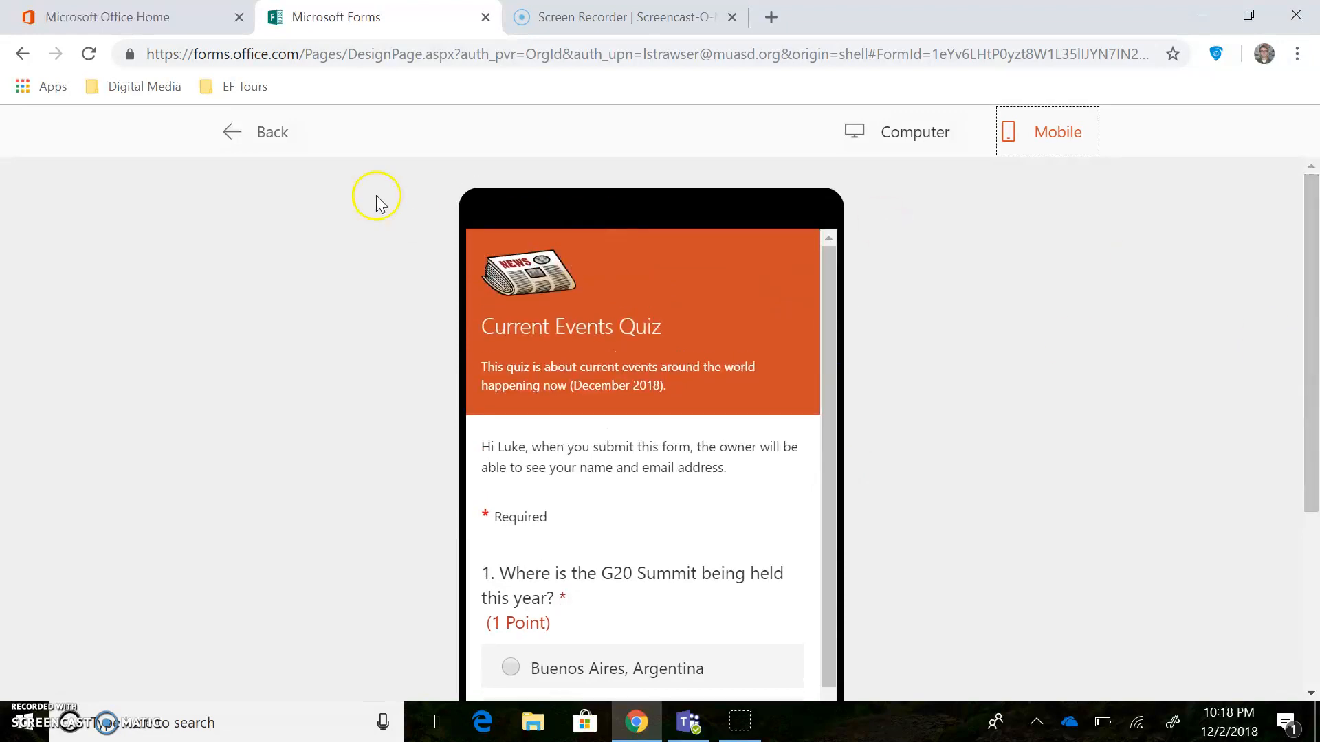
click(249, 130)
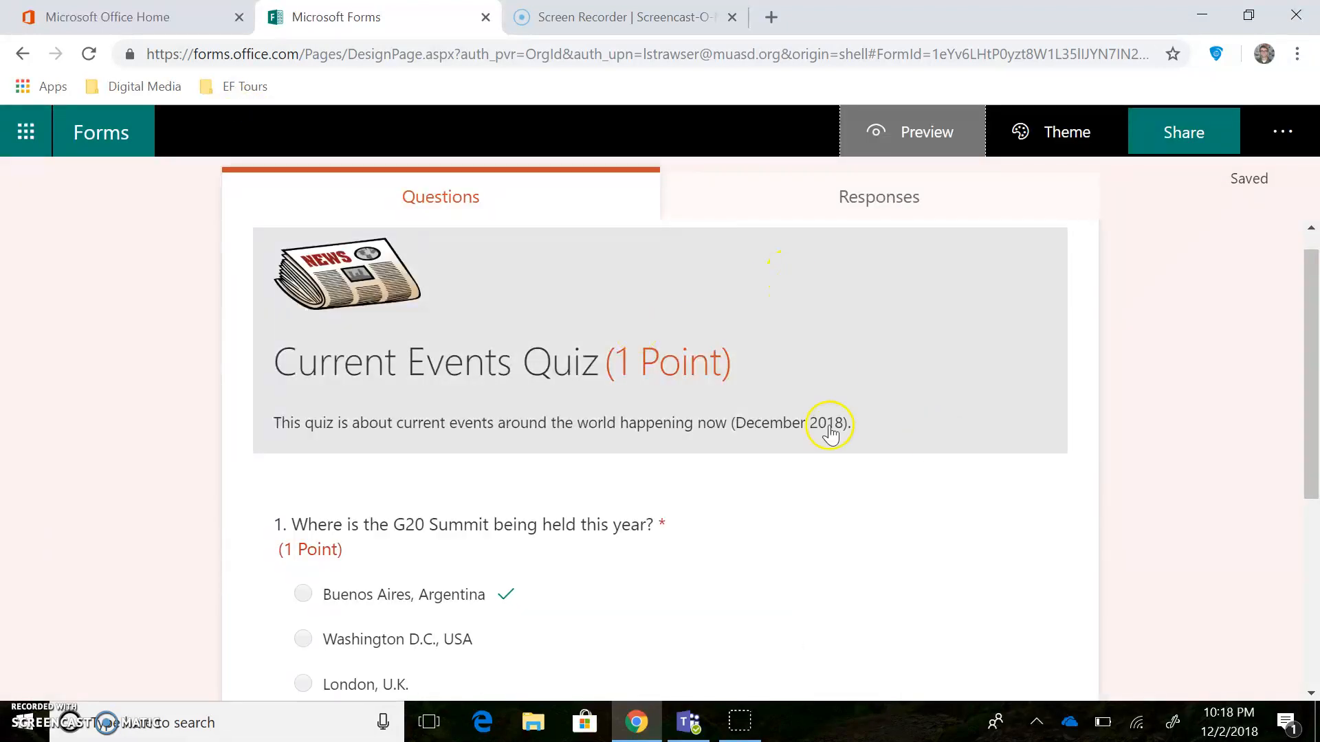
Step: Review the finished question and the quiz's options for sharing and collecting responses
drag(1310, 351, 1314, 433)
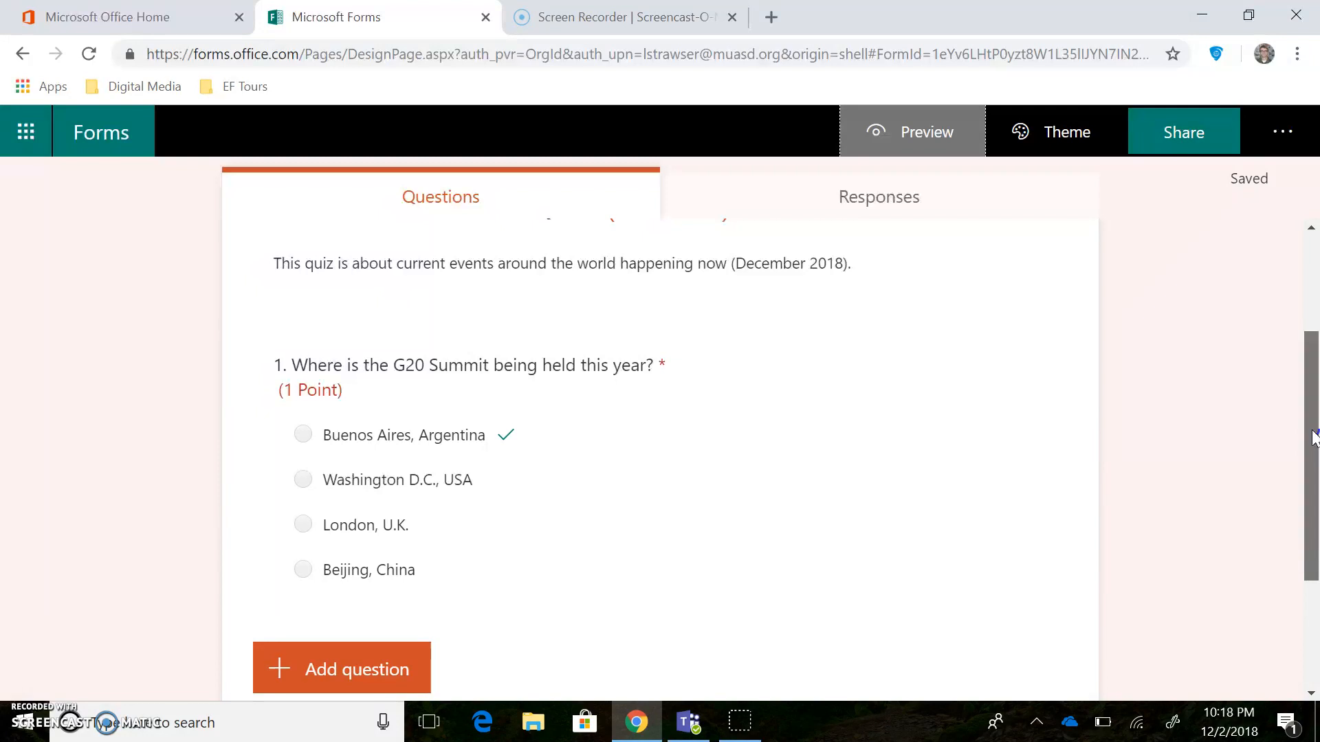
drag(1313, 437, 1314, 440)
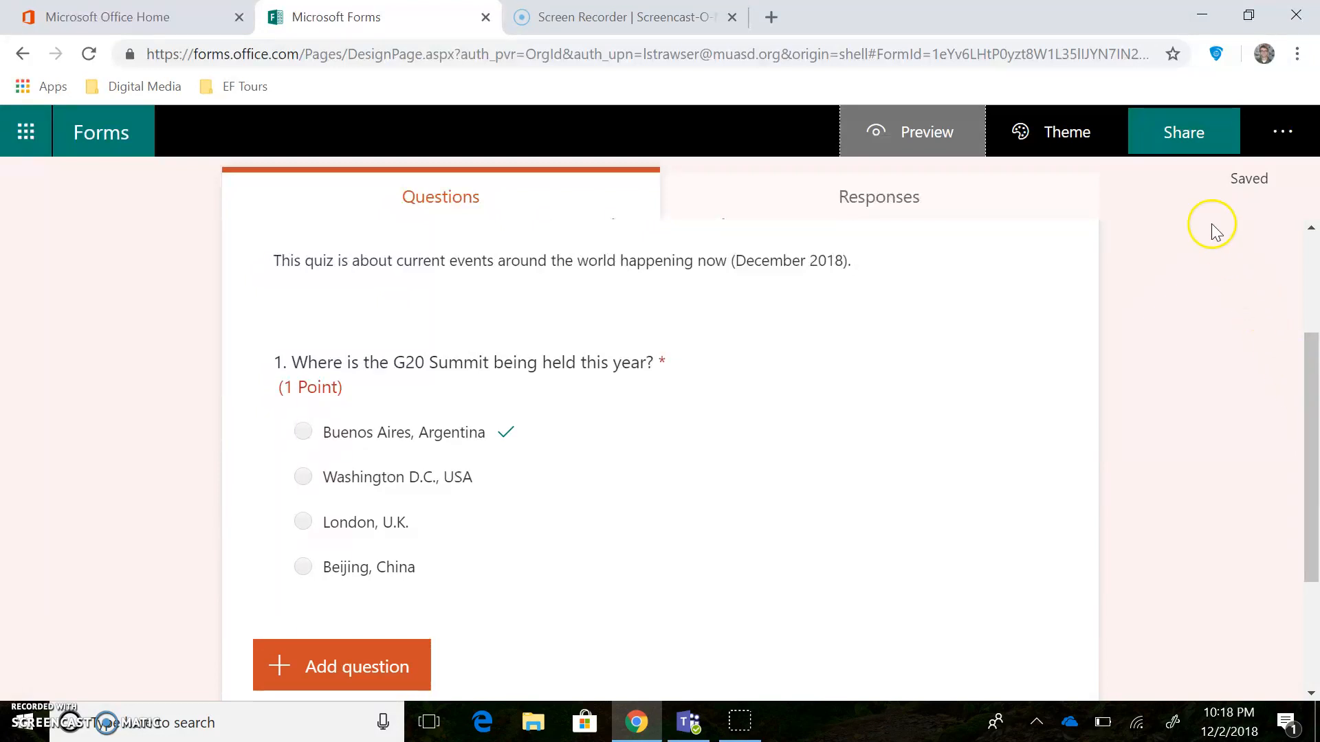
click(1171, 134)
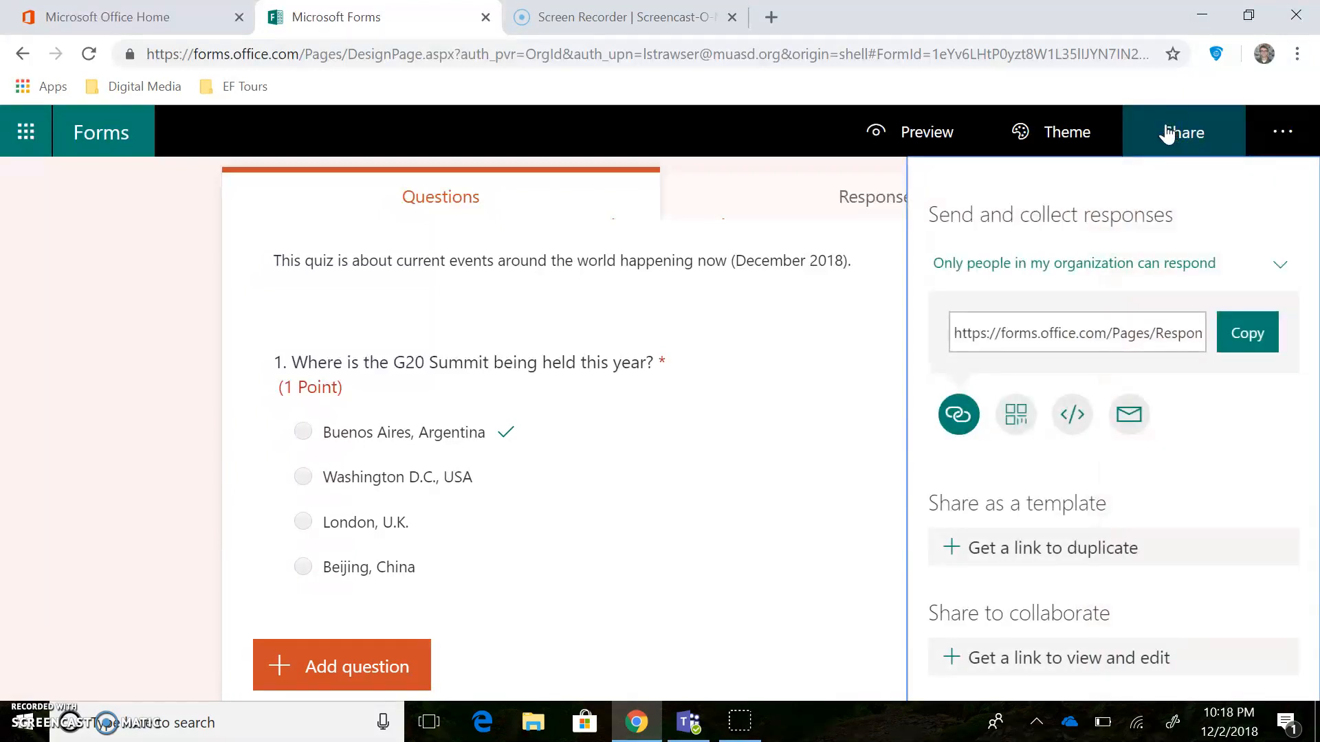
click(1164, 139)
click(1215, 136)
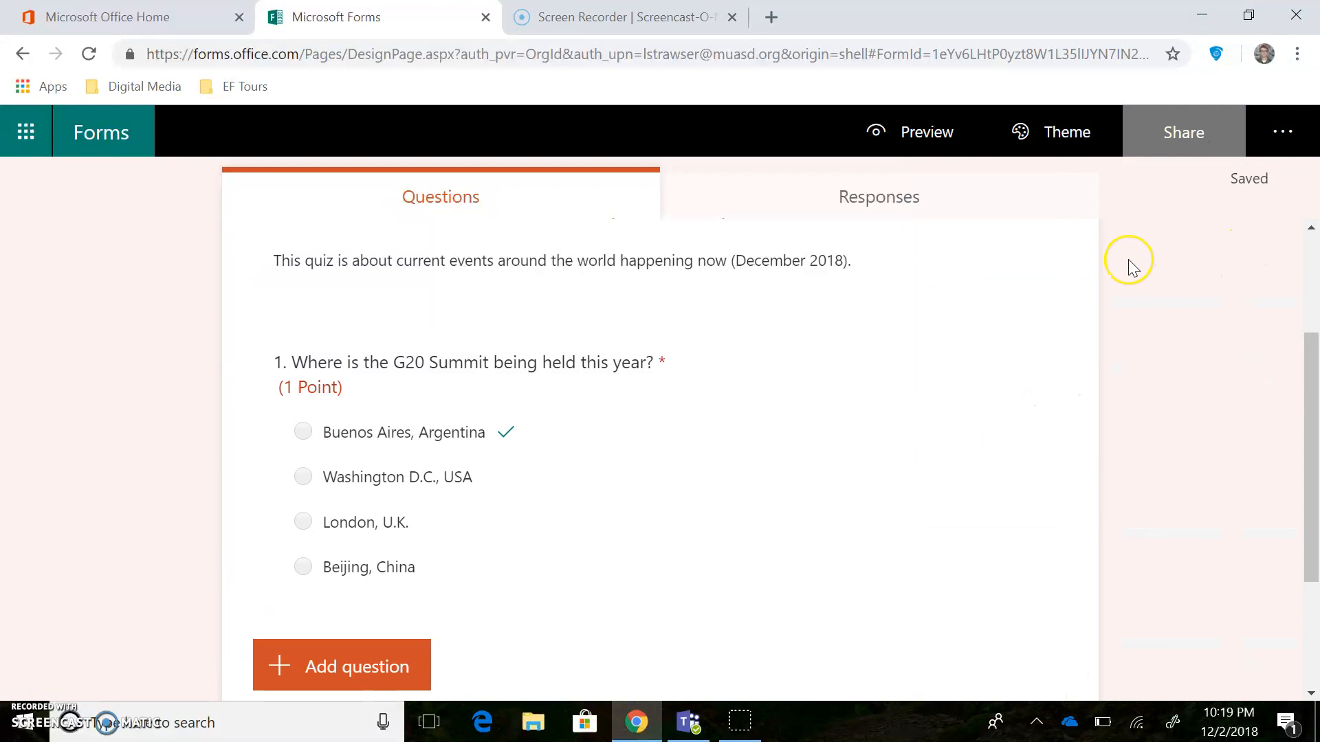